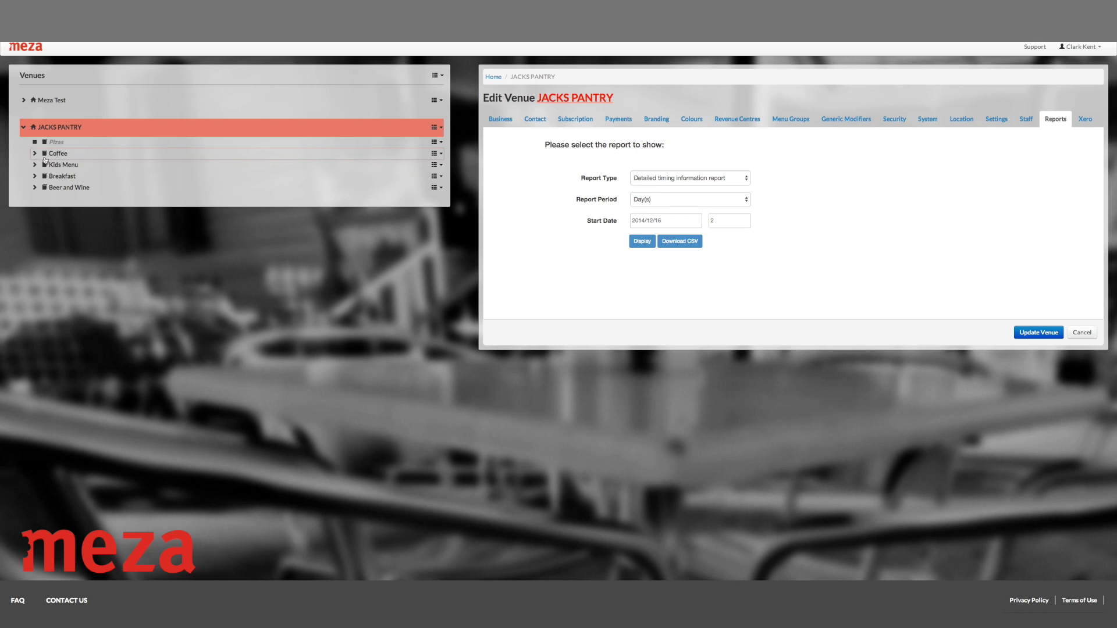
# Step: Expand the Coffee menu and its Flat White item under JACKS PANTRY, and open the Coffee menu's details
pyautogui.click(35, 155)
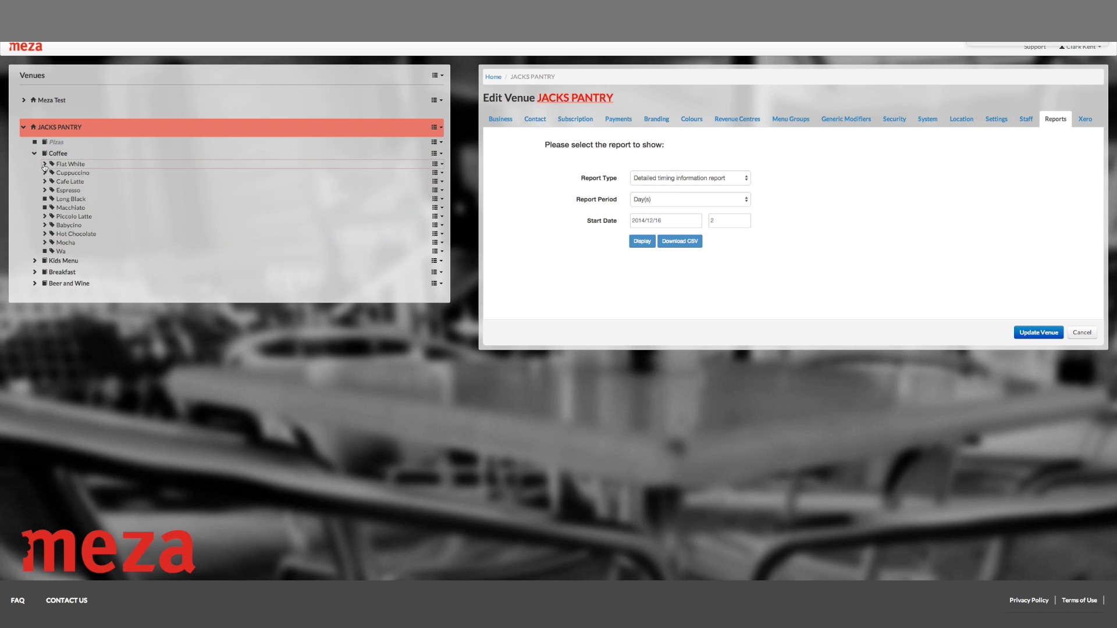
pyautogui.click(44, 164)
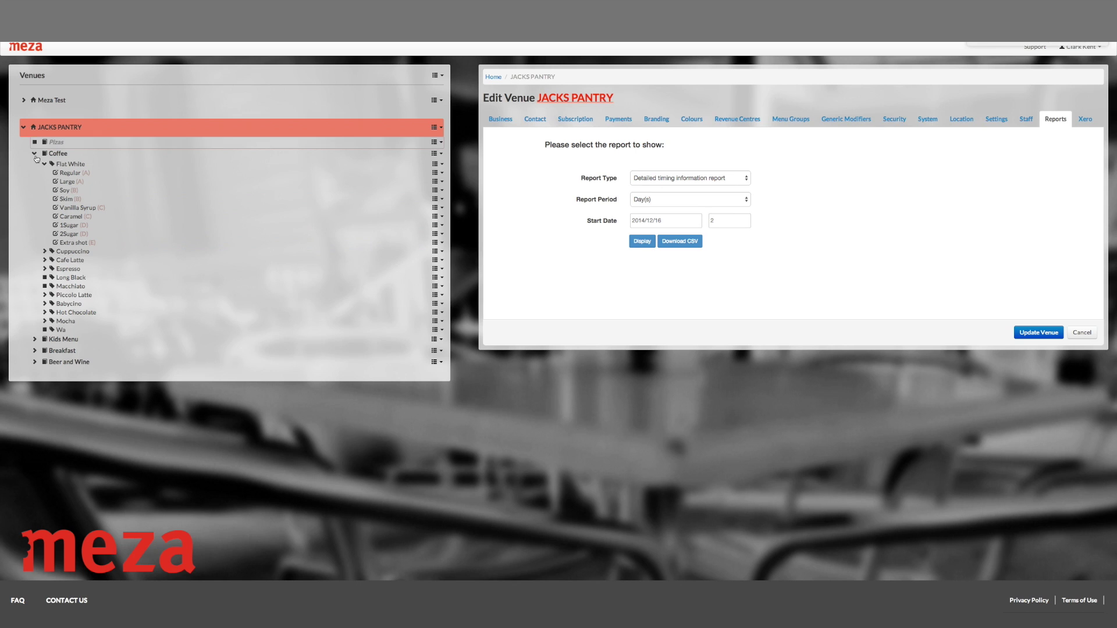
pyautogui.click(61, 154)
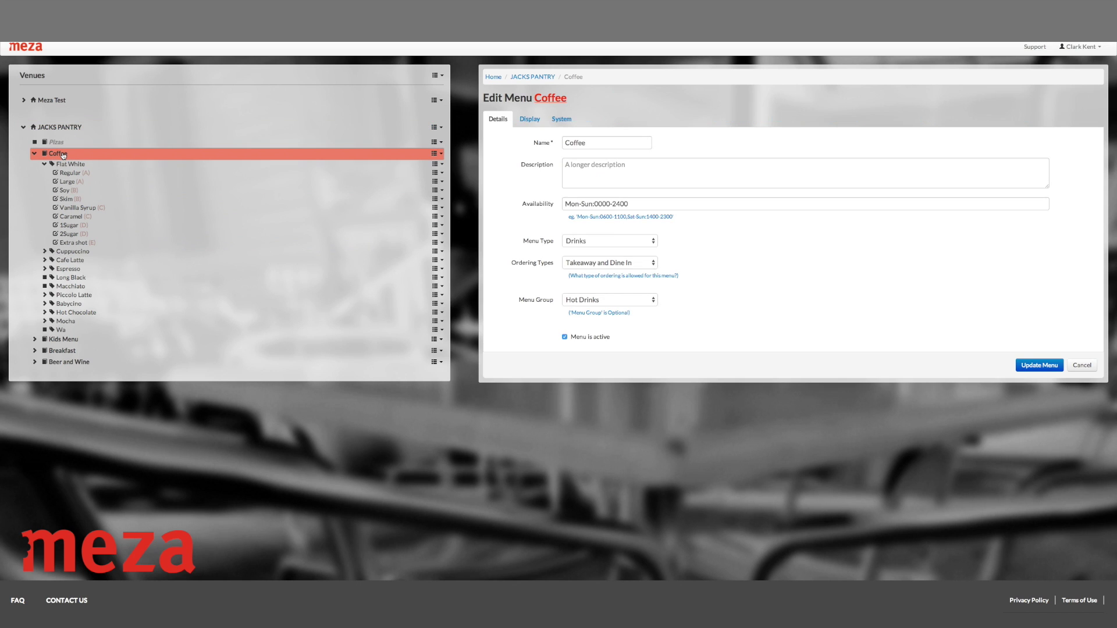
pyautogui.scroll(1, 295, 157)
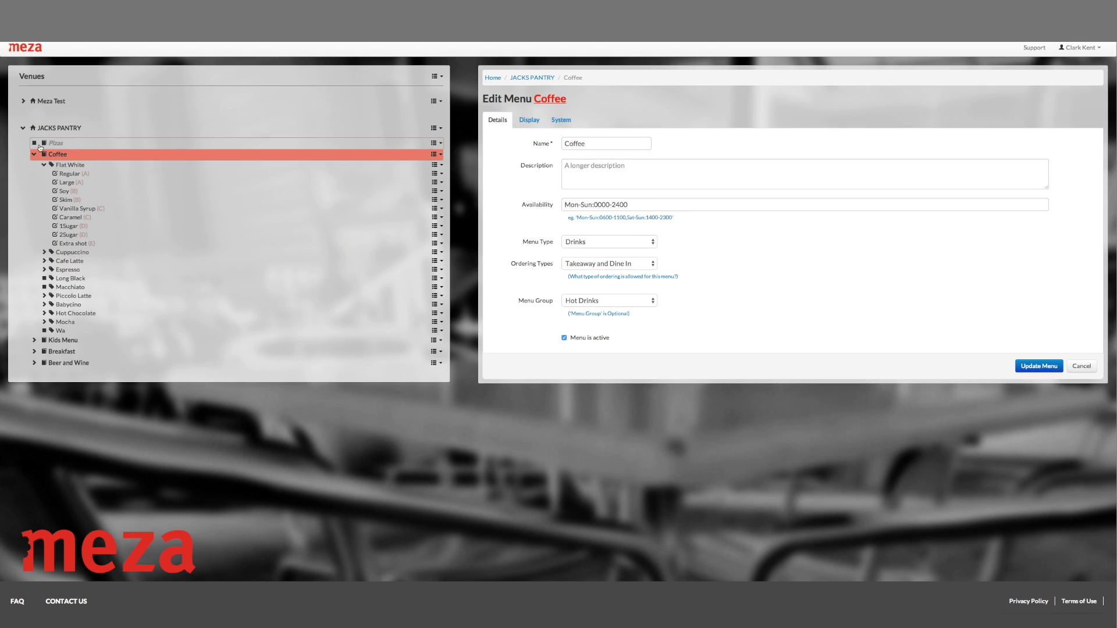
# Step: Review the Coffee menu's name, description and availability fields and the available menu types
pyautogui.click(545, 145)
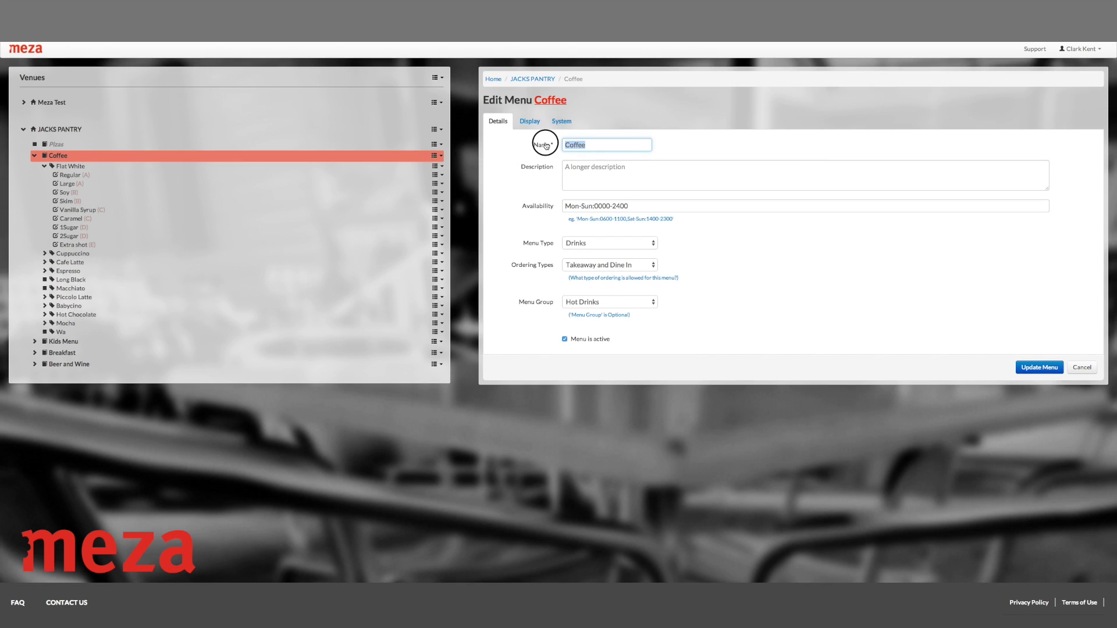
pyautogui.click(576, 168)
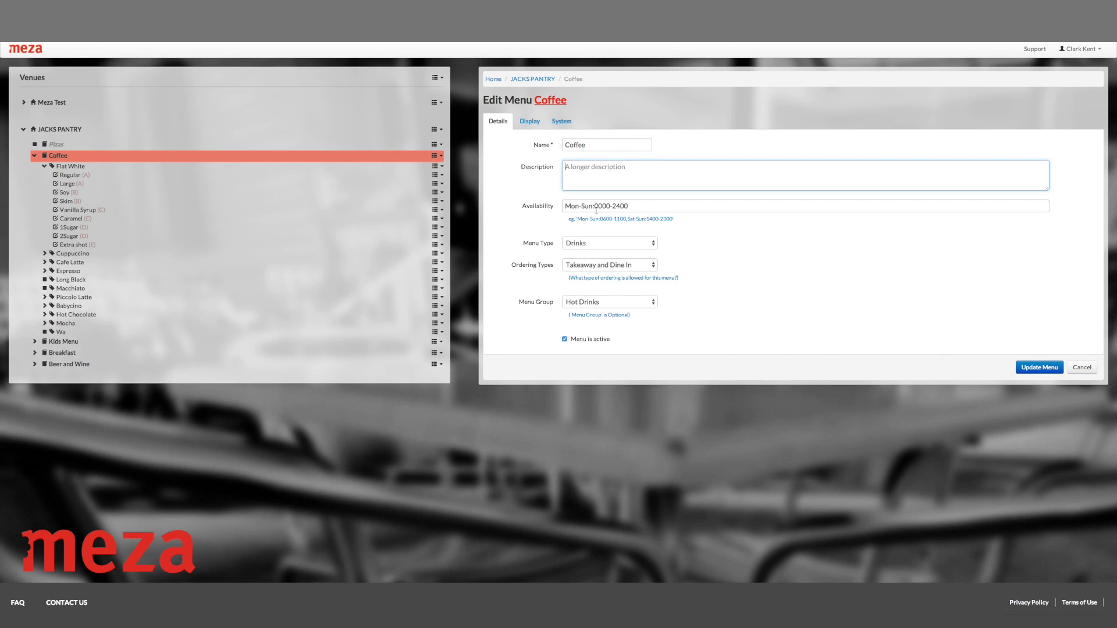
pyautogui.click(638, 207)
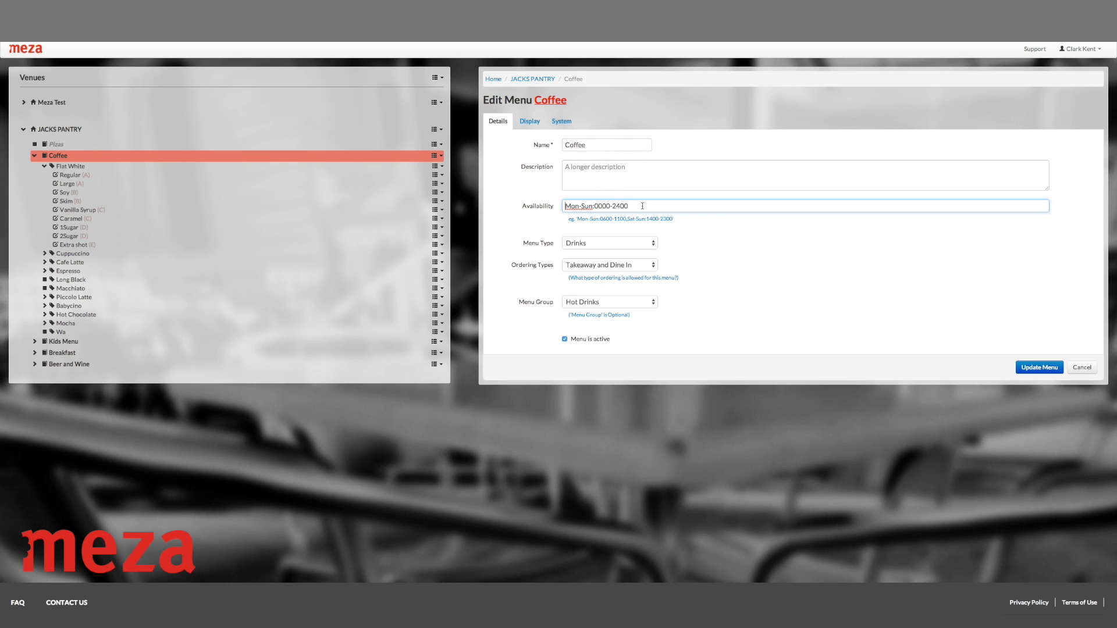
pyautogui.scroll(-1, 646, 209)
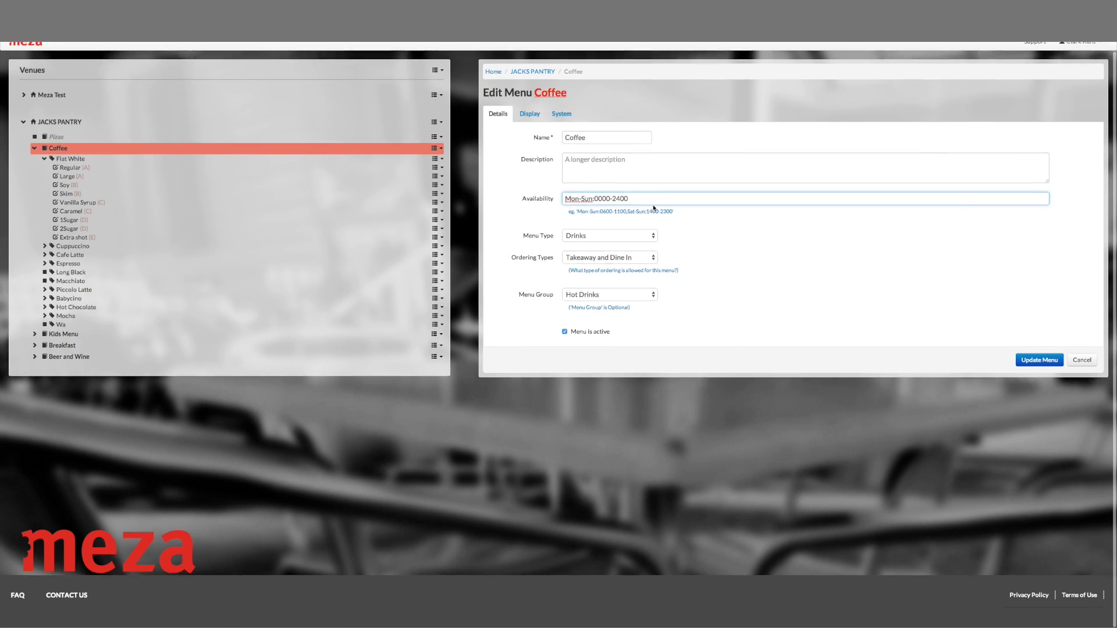
pyautogui.click(654, 238)
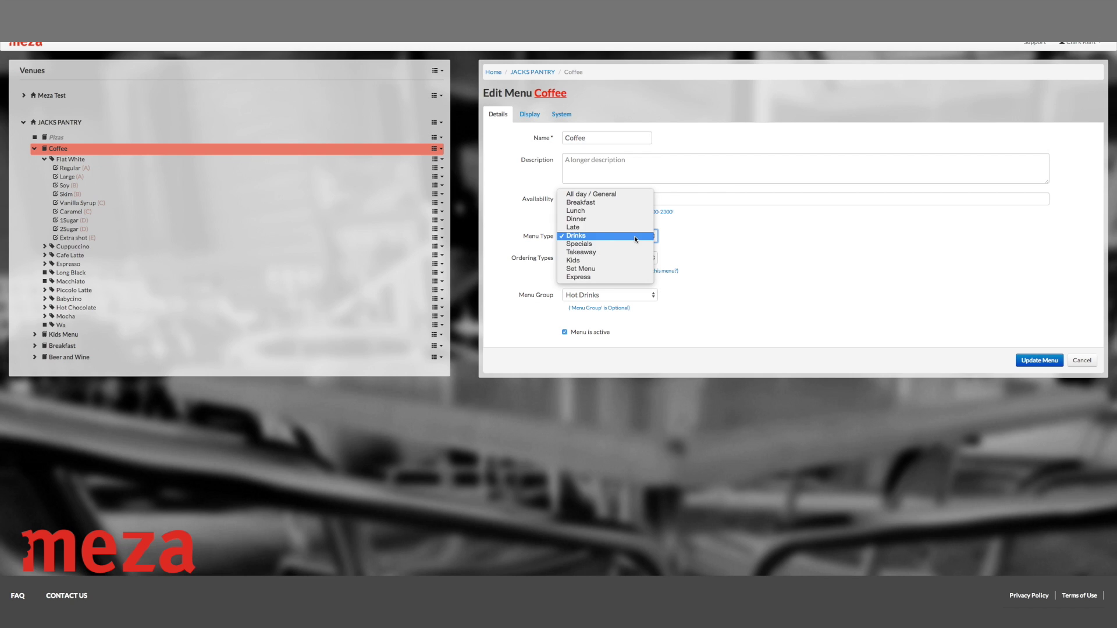
pyautogui.click(658, 245)
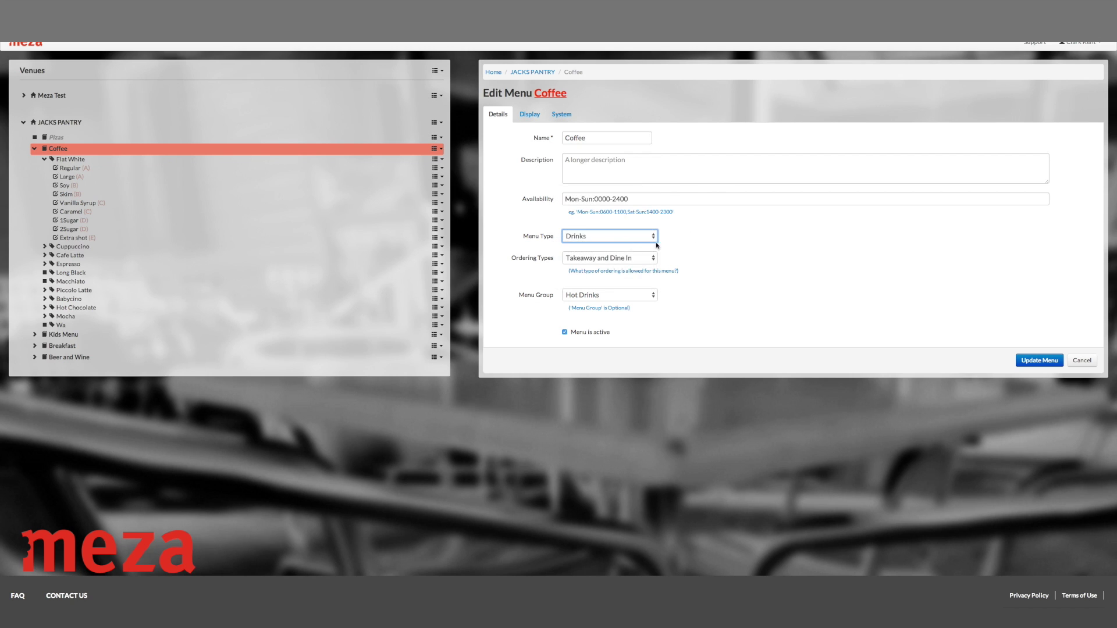
# Step: Try Dine In Only as the Coffee menu's ordering type and switch back to Takeaway and Dine In
pyautogui.click(632, 259)
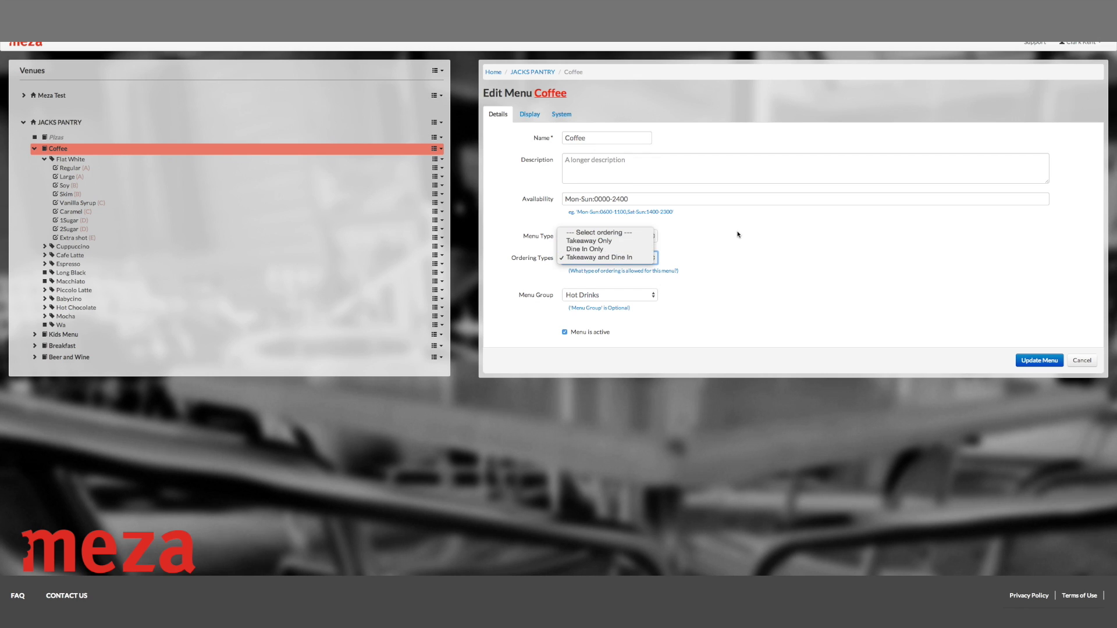
pyautogui.click(618, 251)
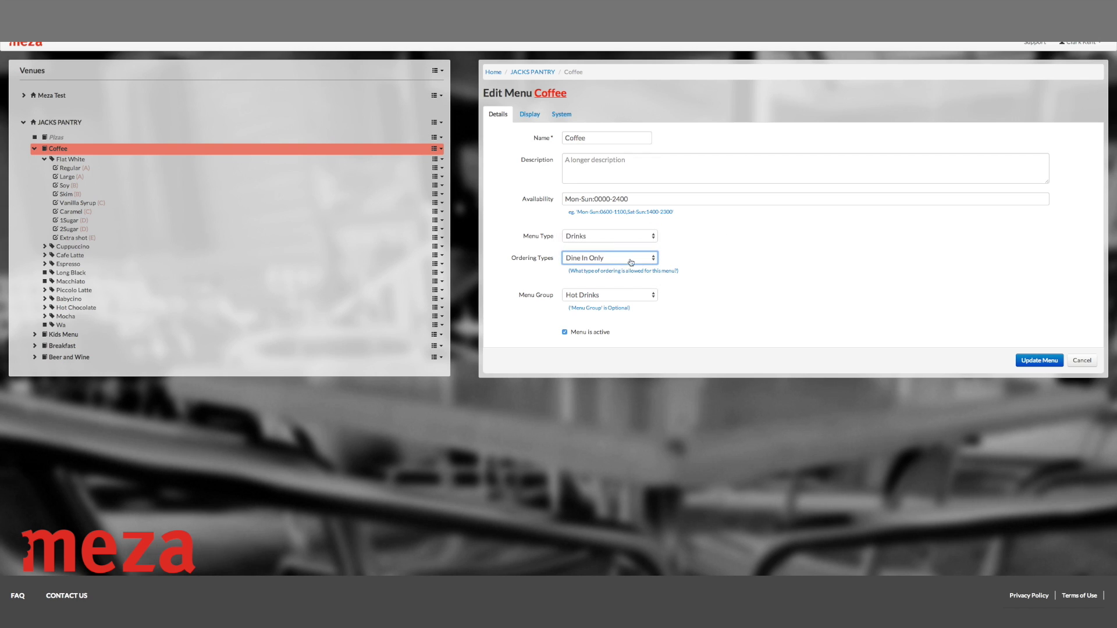
pyautogui.click(651, 259)
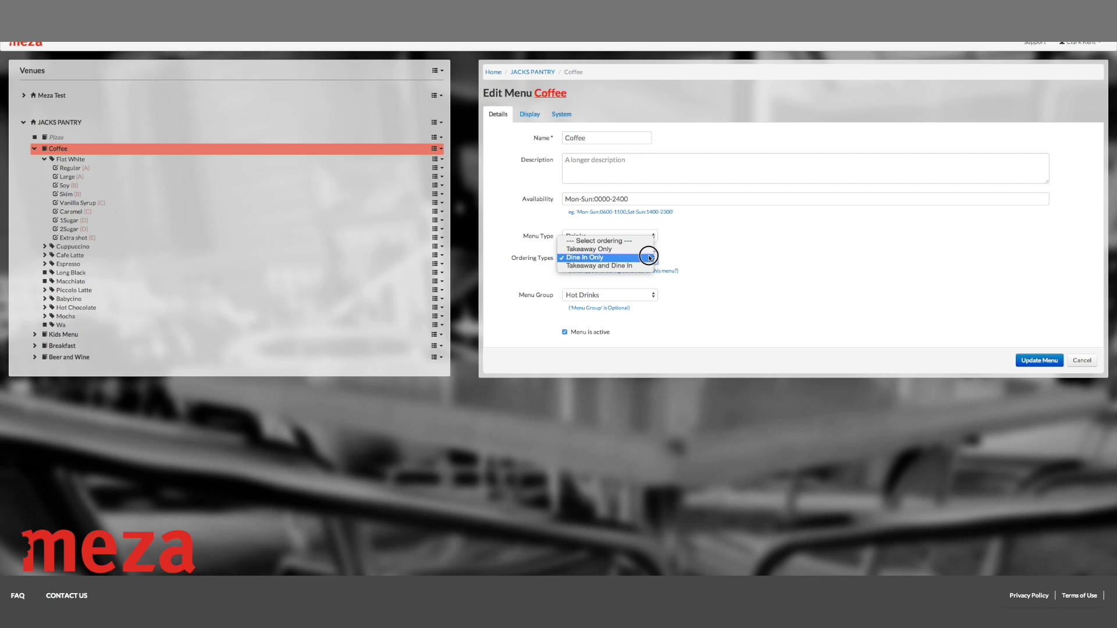
pyautogui.click(638, 267)
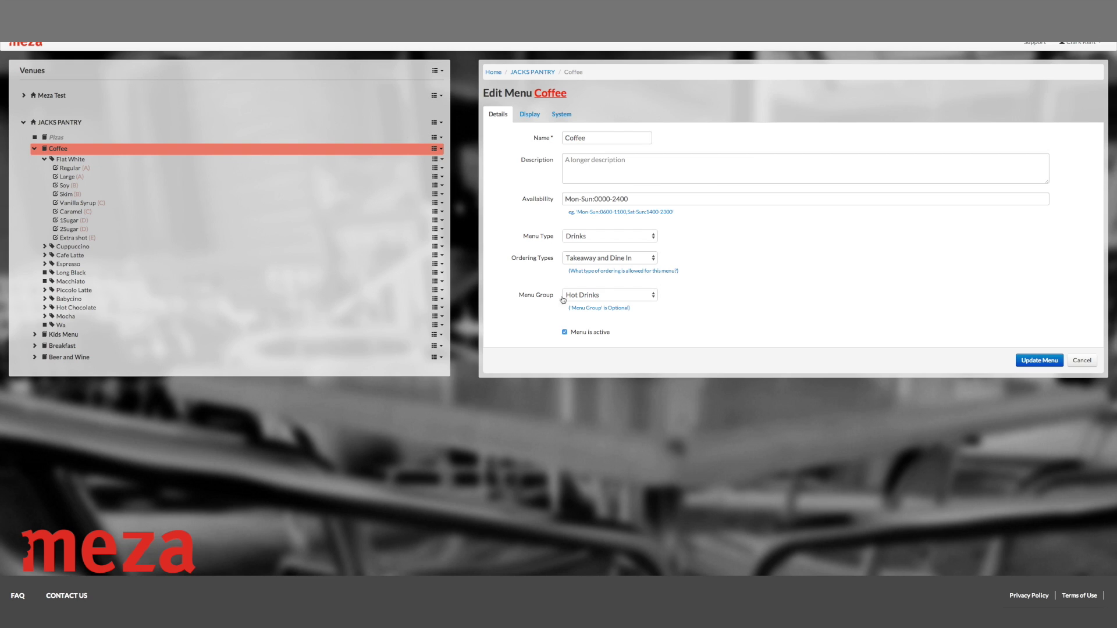
# Step: Check the Coffee menu's group choices, keeping Hot Drinks, and turn its active status off and back on
pyautogui.click(653, 297)
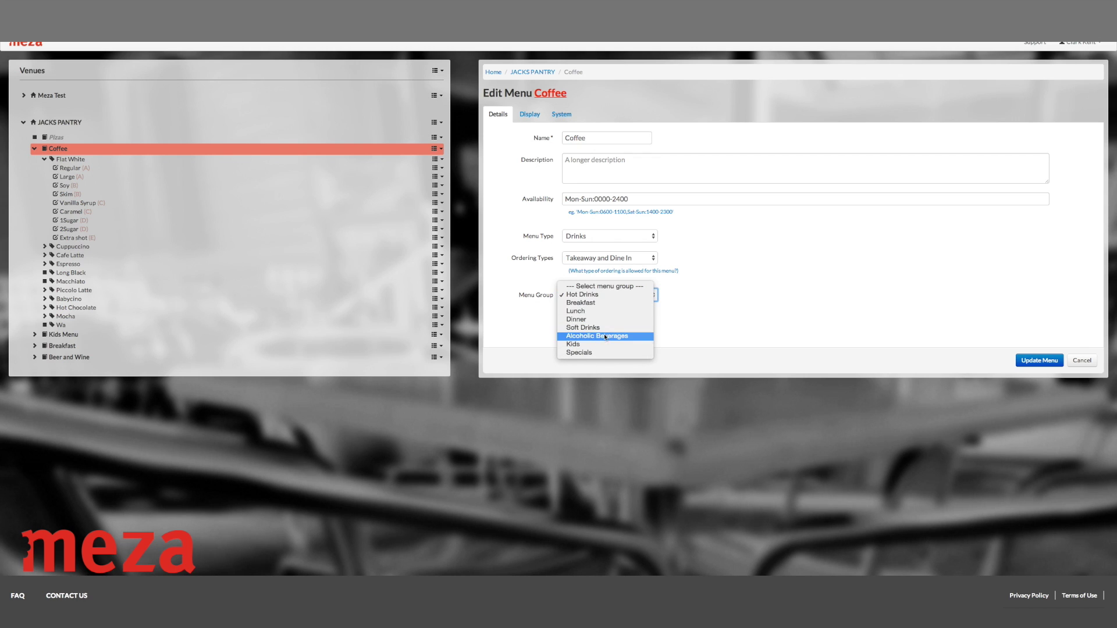
pyautogui.click(607, 295)
pyautogui.click(755, 258)
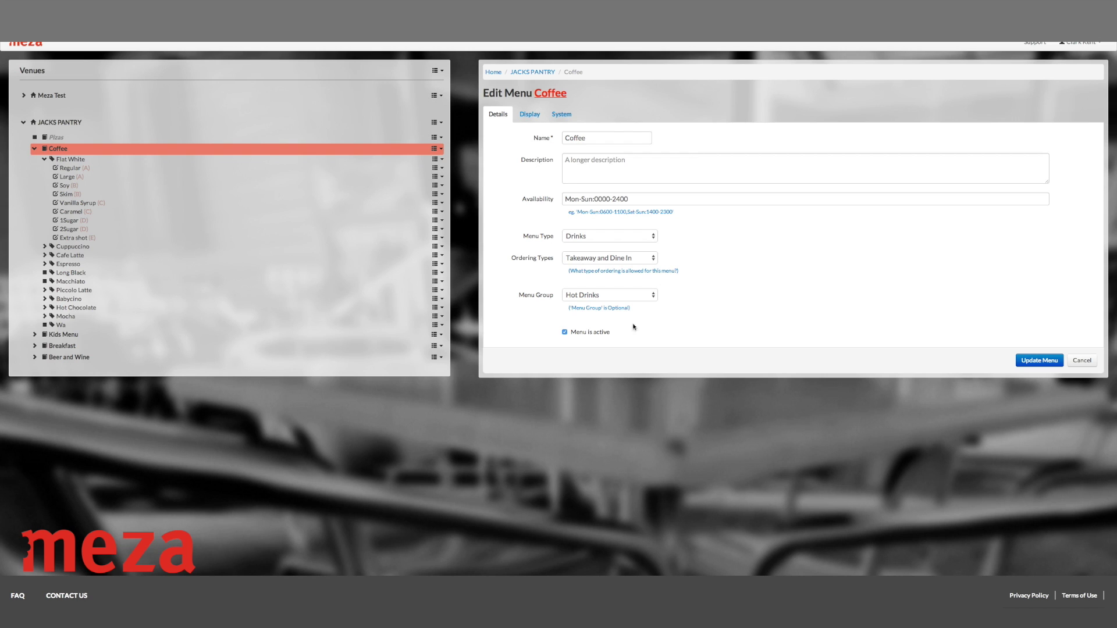
pyautogui.click(564, 334)
pyautogui.click(565, 333)
# Step: Inspect the Coffee menu's display settings, including the colour picker, and its system information, and return to its details
pyautogui.click(529, 114)
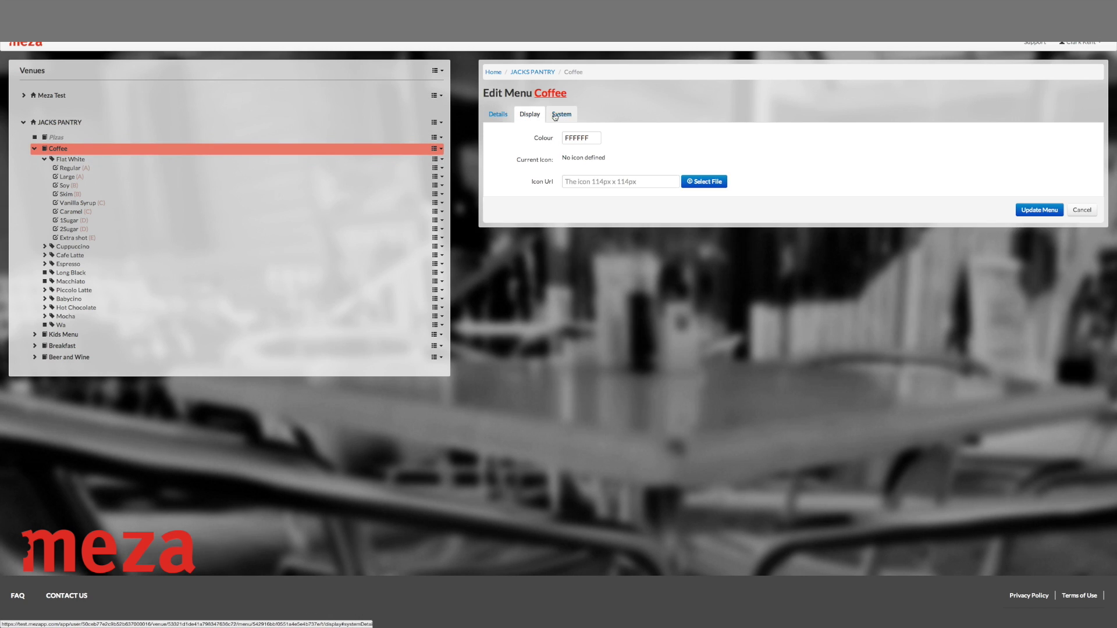
pyautogui.click(583, 139)
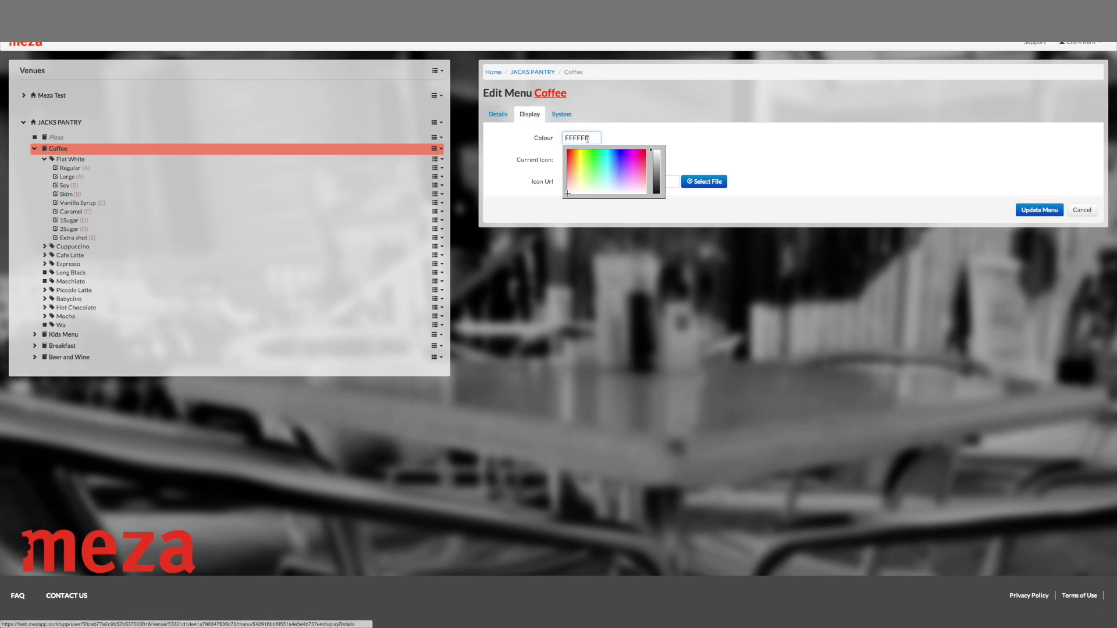
pyautogui.click(623, 122)
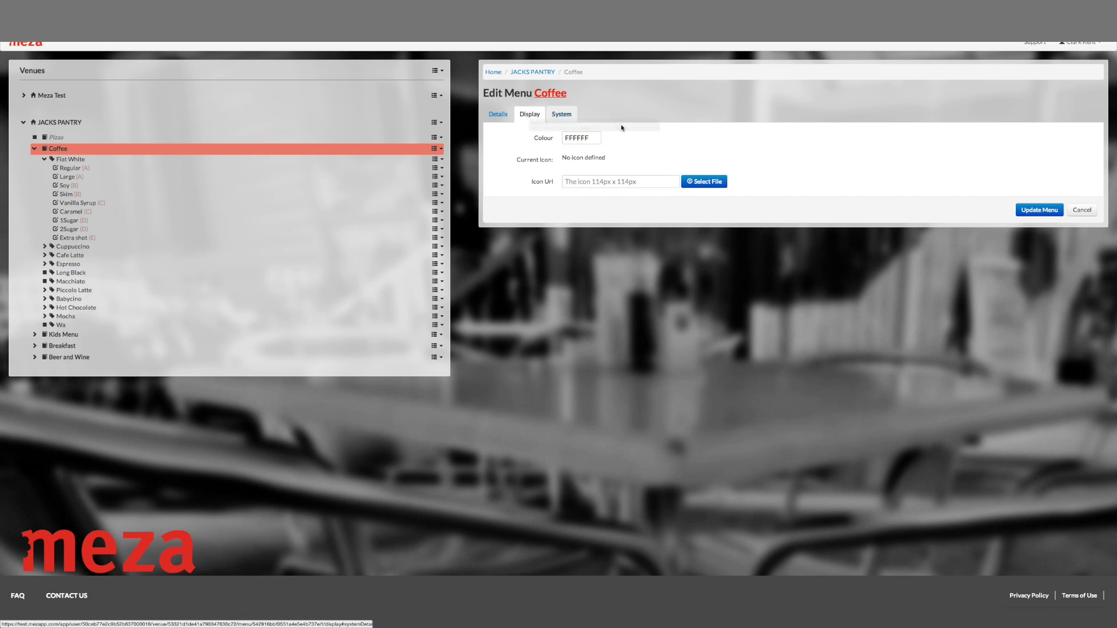
pyautogui.click(561, 114)
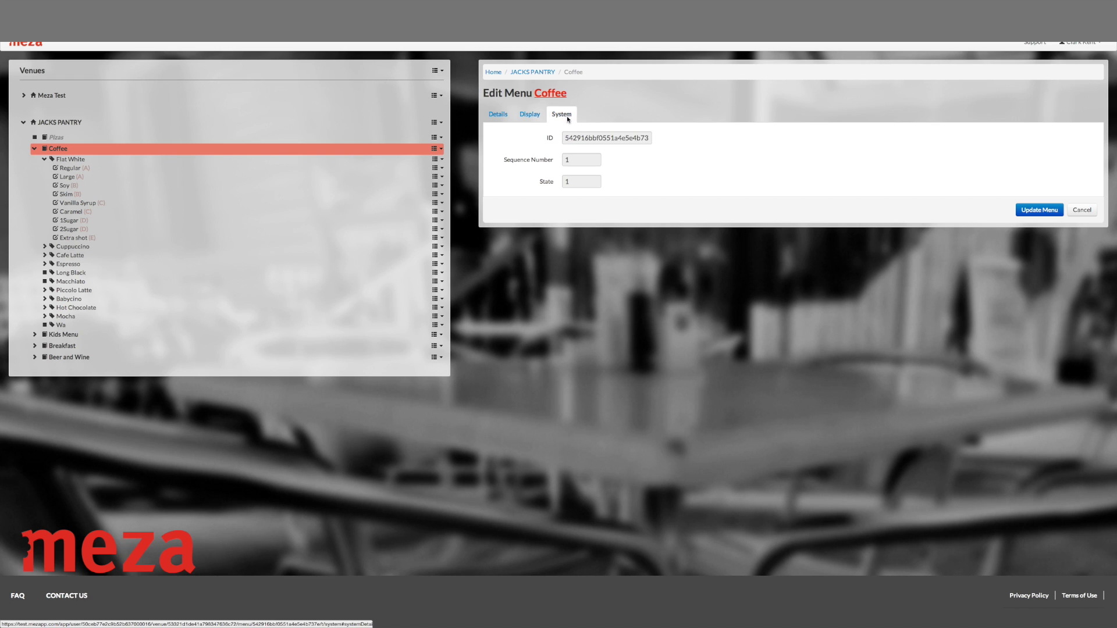
pyautogui.click(510, 117)
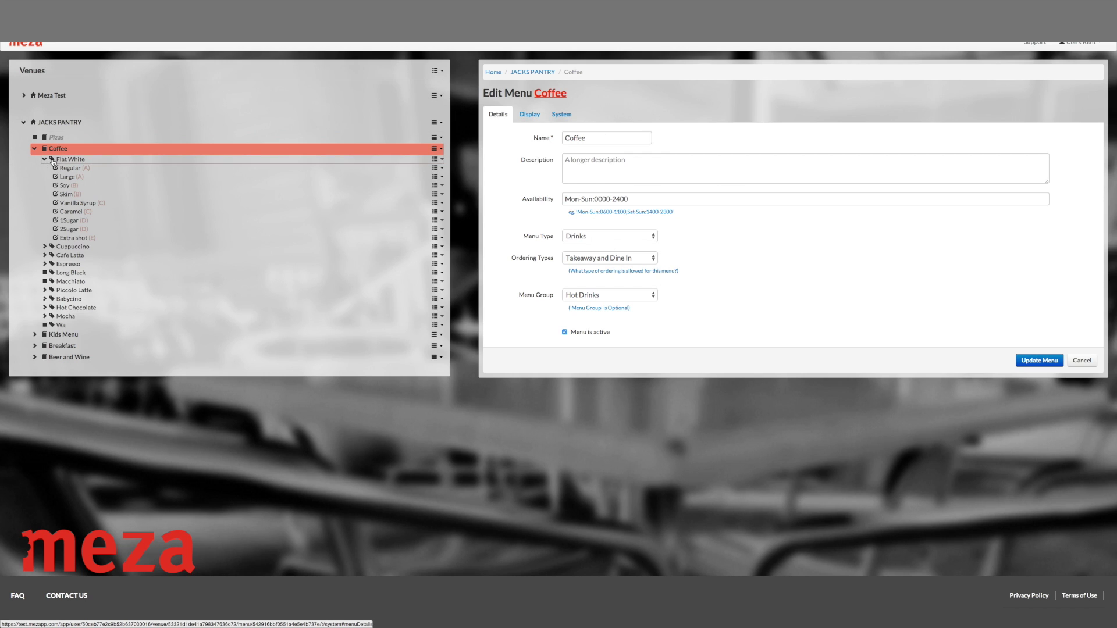
# Step: Open the Flat White menu item and review its name, description, price and code fields
pyautogui.click(272, 163)
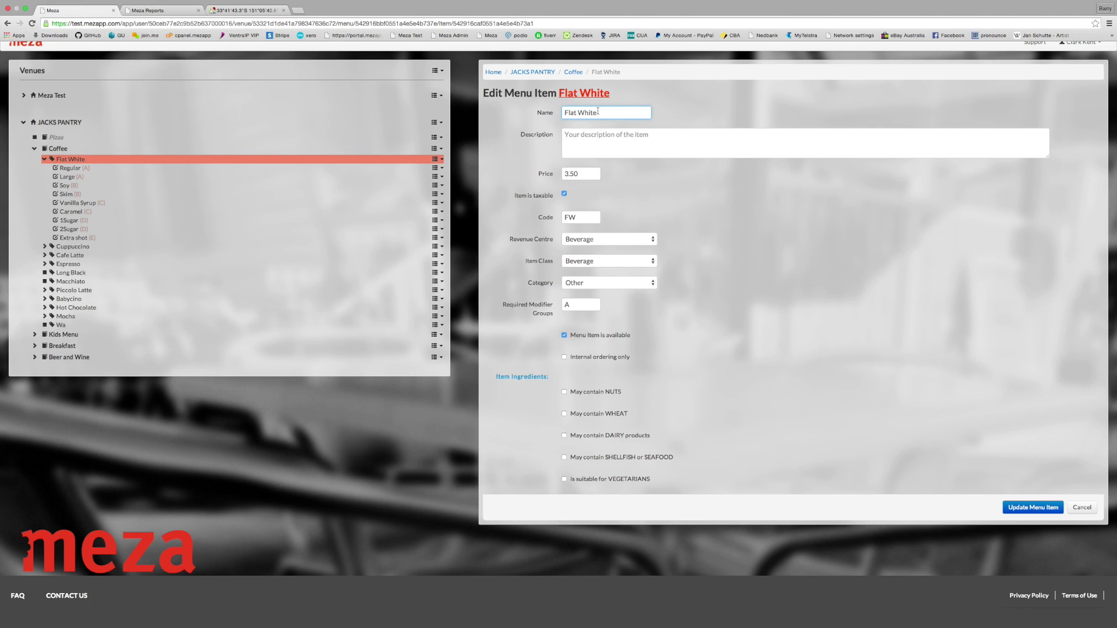
pyautogui.click(564, 138)
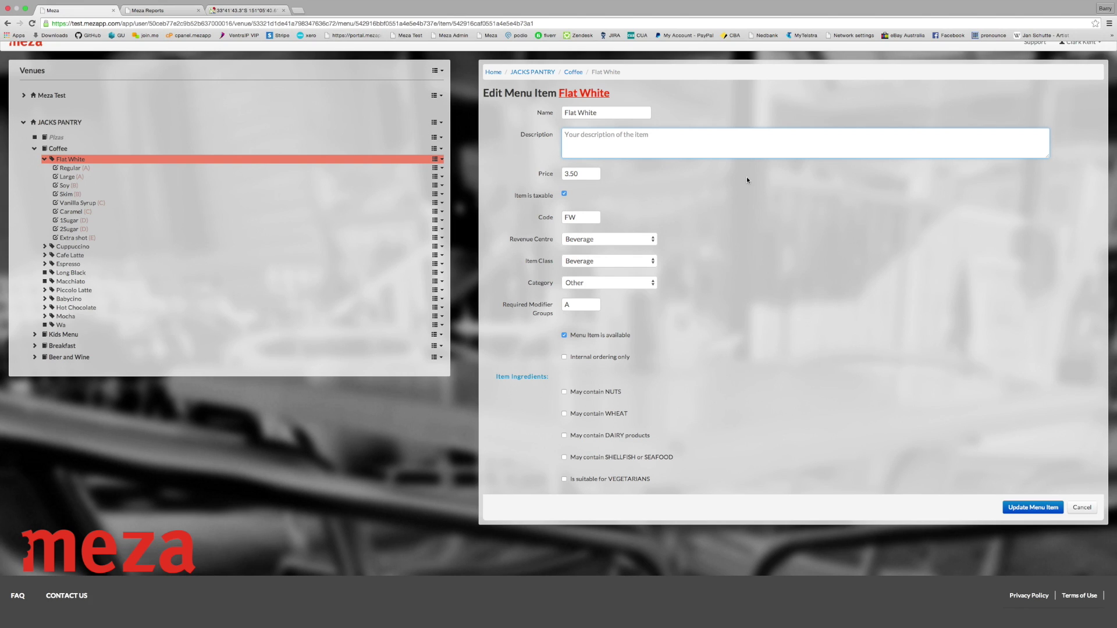
pyautogui.click(591, 175)
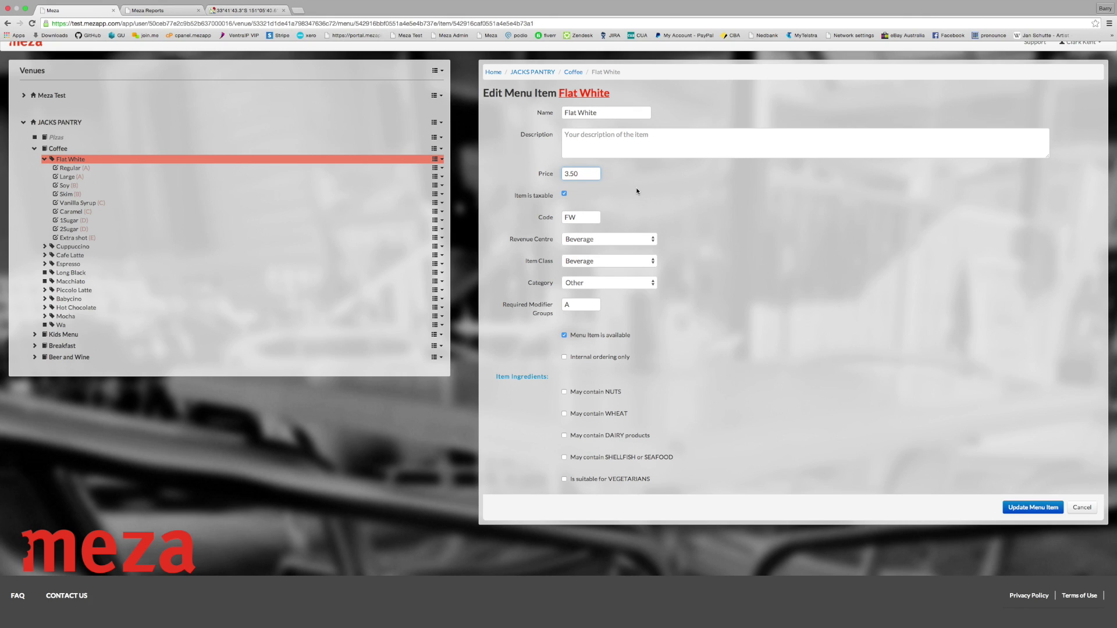
pyautogui.moveTo(577, 218)
pyautogui.moveTo(597, 219)
# Step: Review the revenue centre, item class and category choices of Flat White, keeping Beverage, Beverage and Other
pyautogui.click(652, 240)
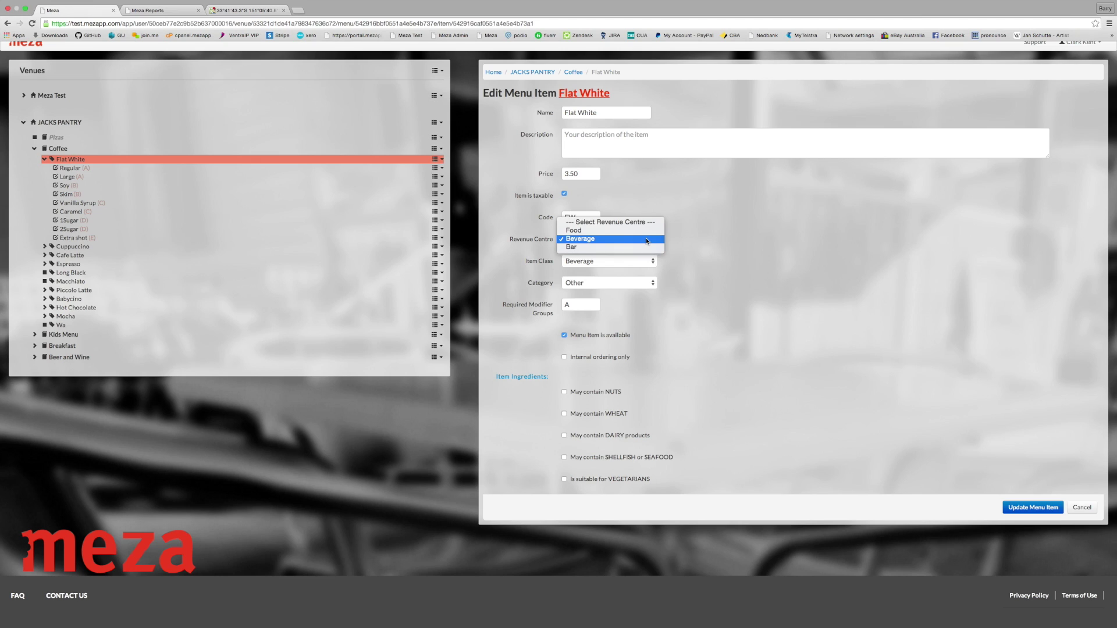
pyautogui.click(647, 239)
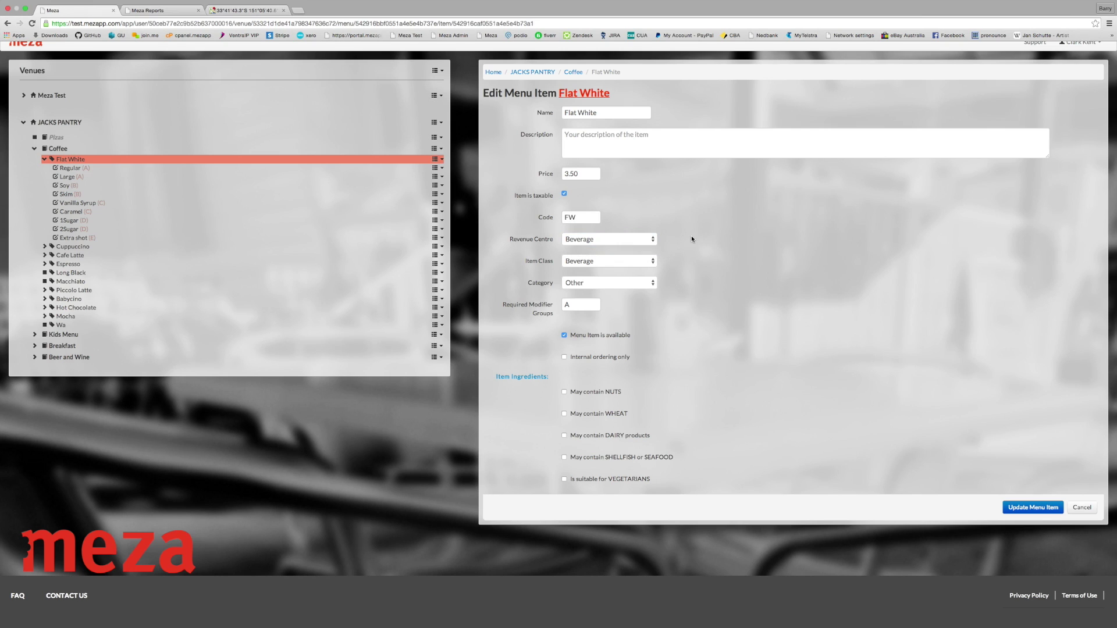
pyautogui.click(626, 261)
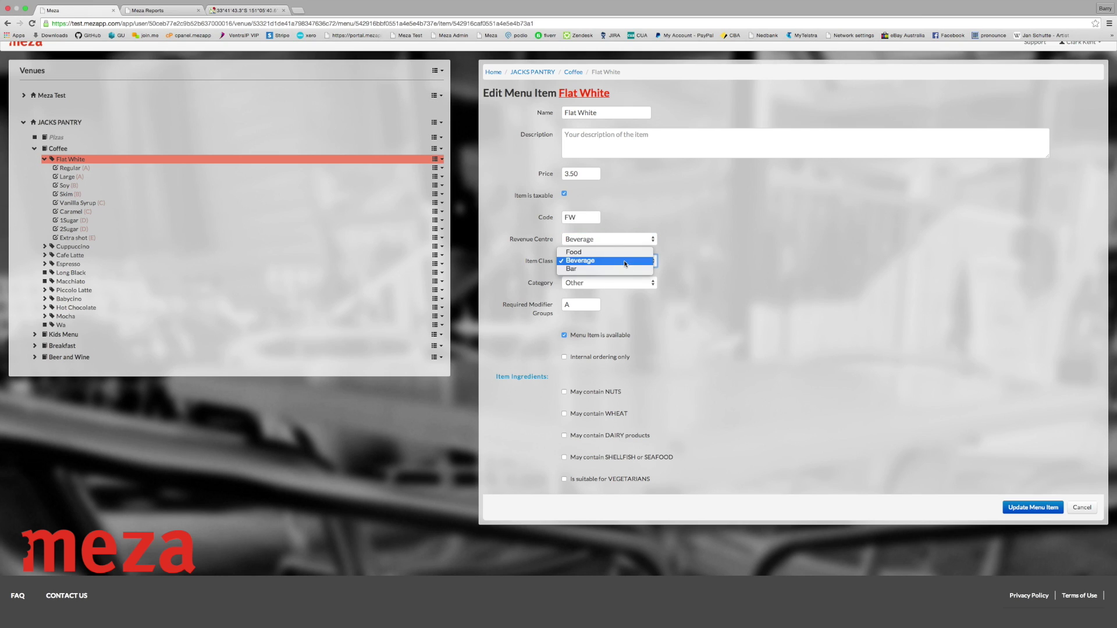
pyautogui.click(718, 260)
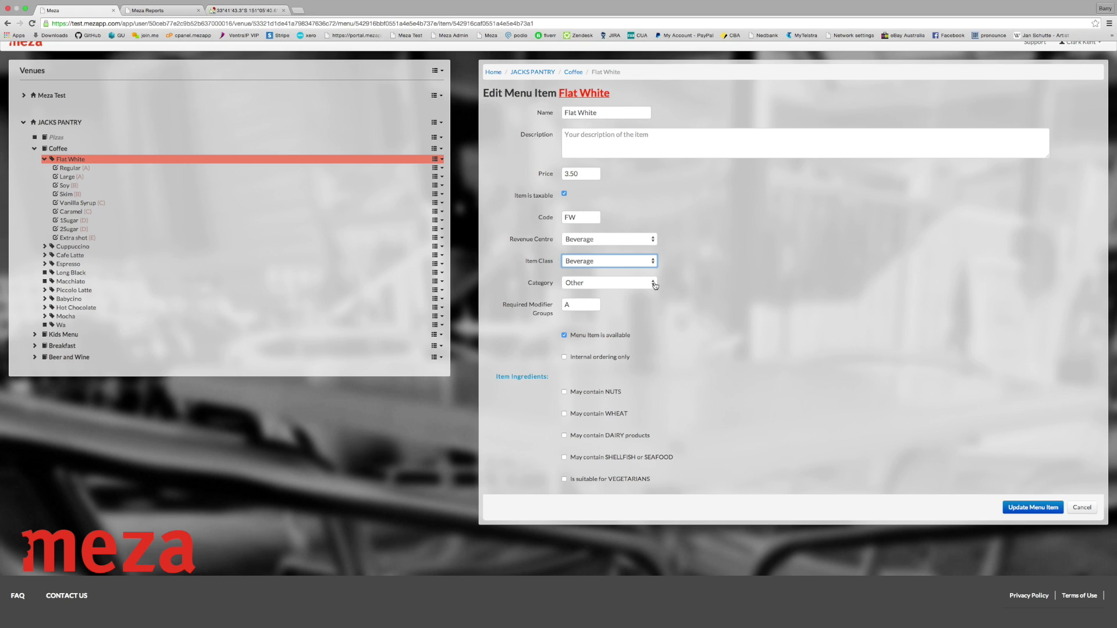
pyautogui.click(655, 284)
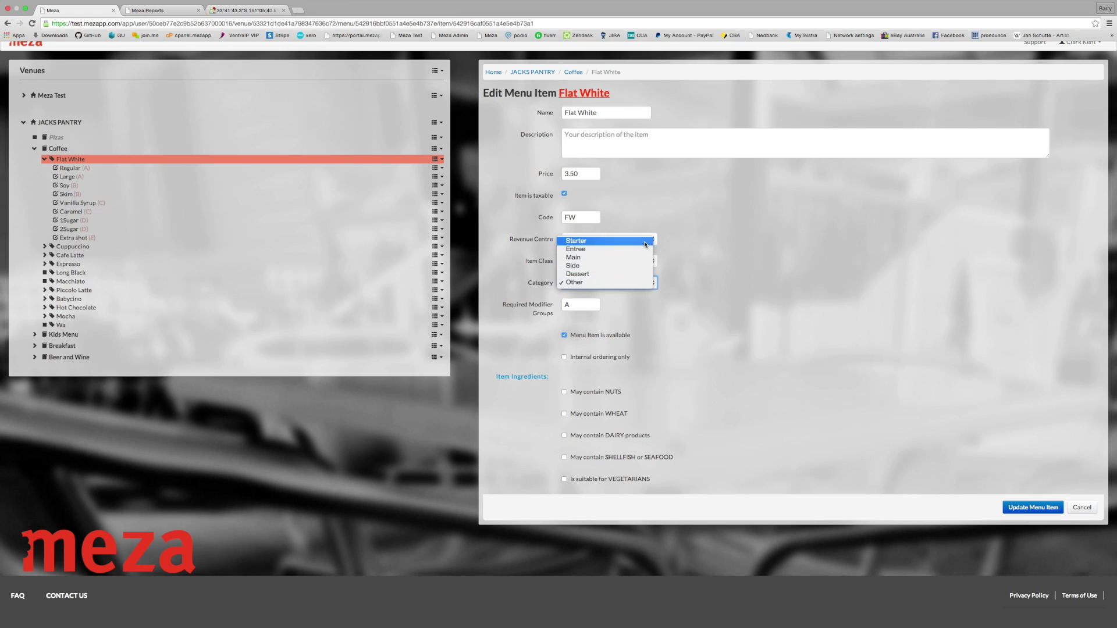
pyautogui.click(633, 283)
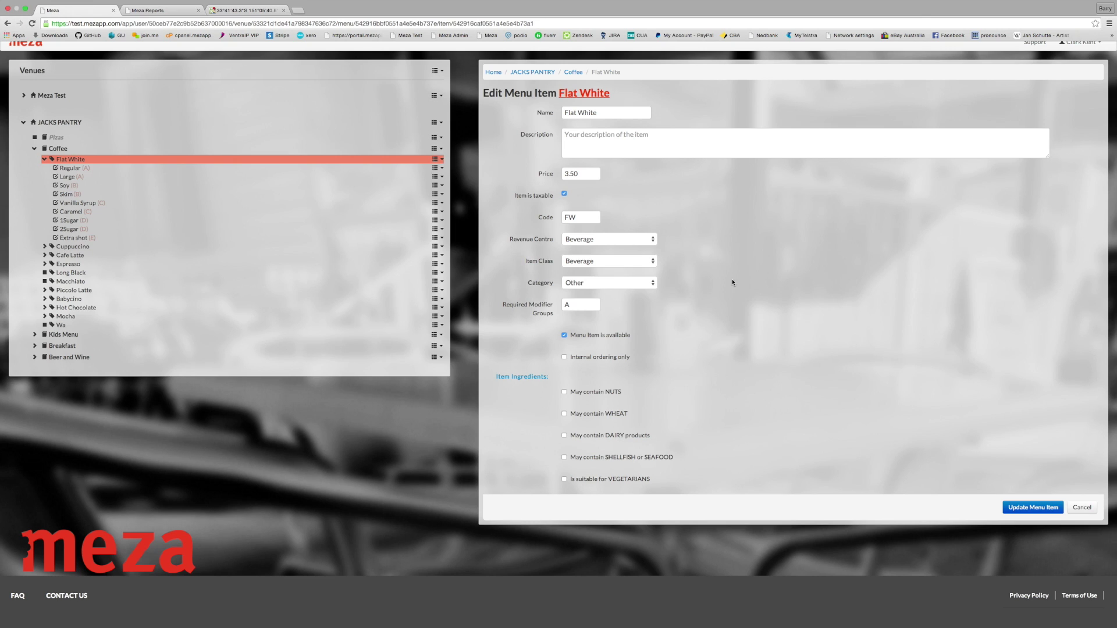
# Step: Examine the required modifier groups entry of the Flat White item
pyautogui.click(592, 305)
pyautogui.doubleClick(562, 305)
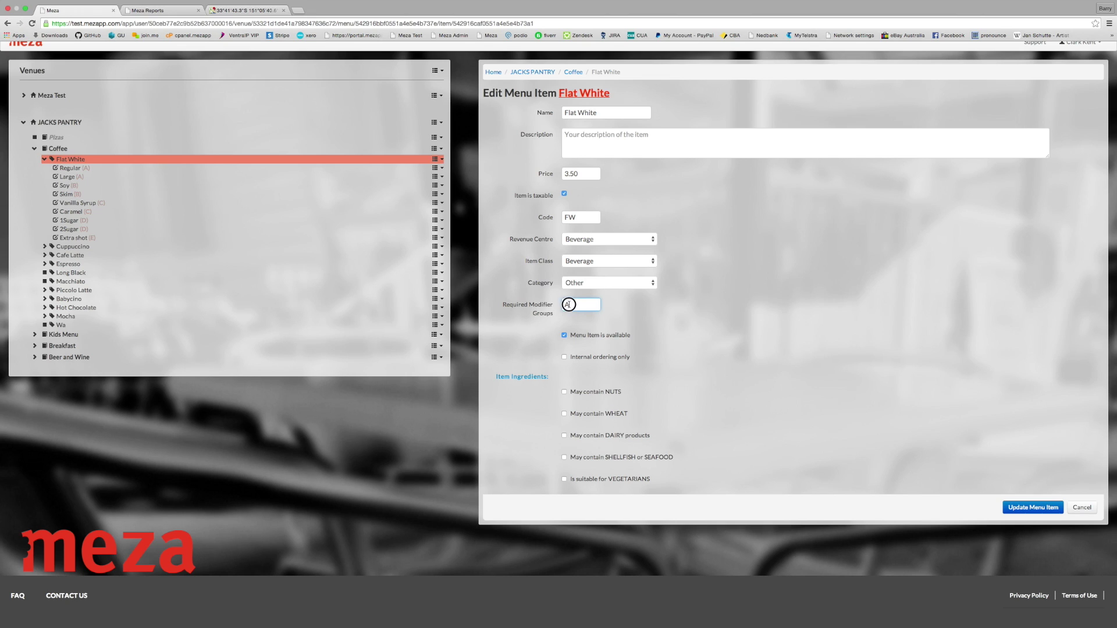
pyautogui.click(707, 300)
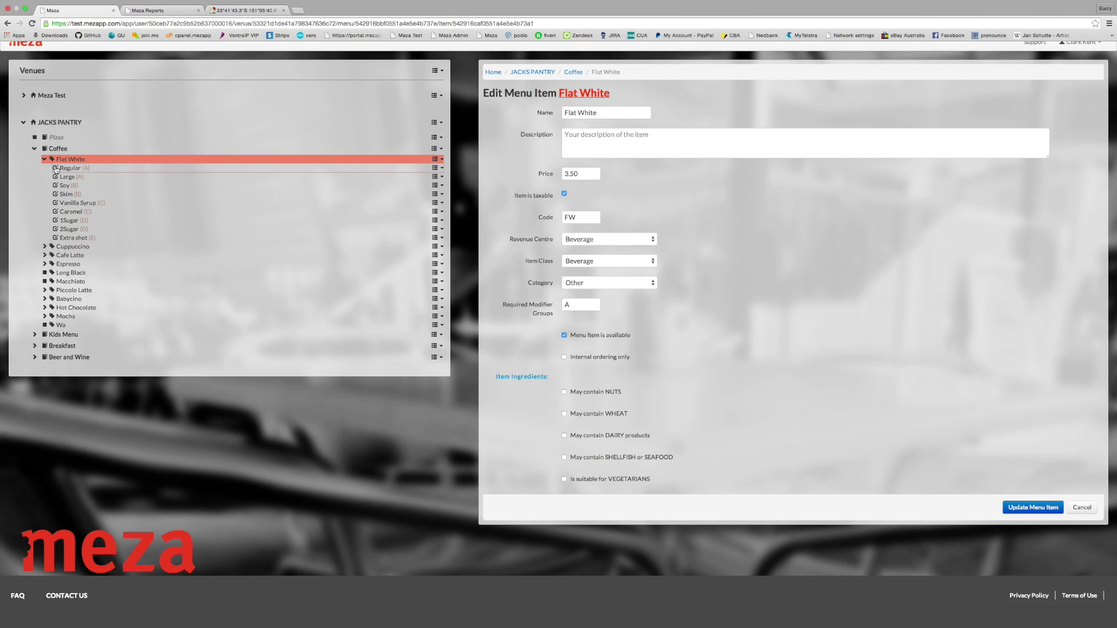
# Step: Open the Regular modifier under Flat White and examine its group assignment
pyautogui.click(119, 169)
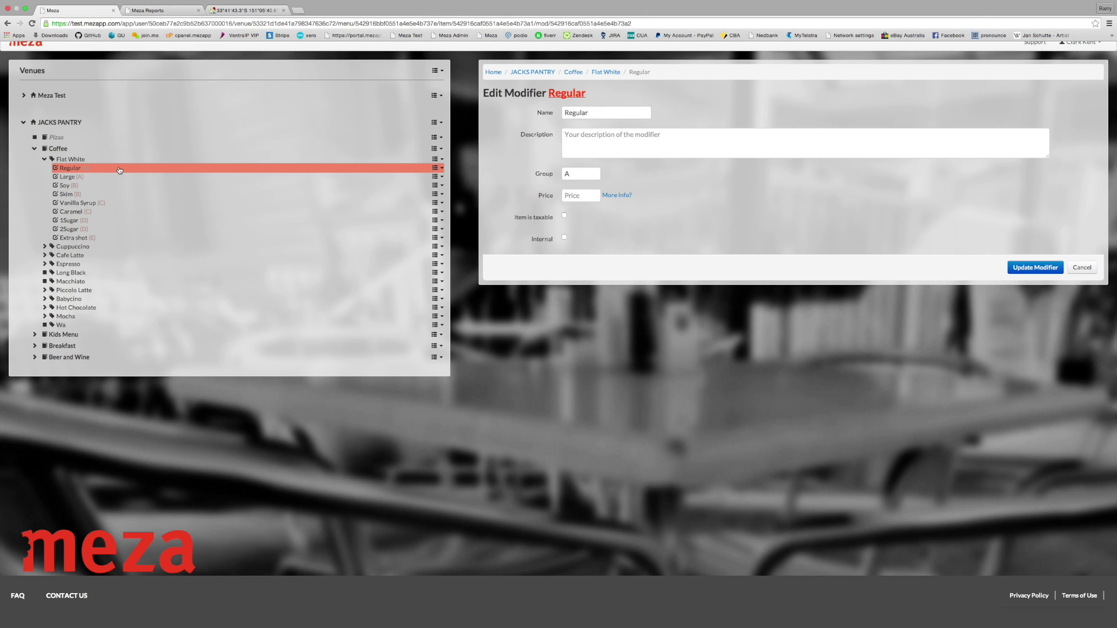
pyautogui.scroll(1, 119, 170)
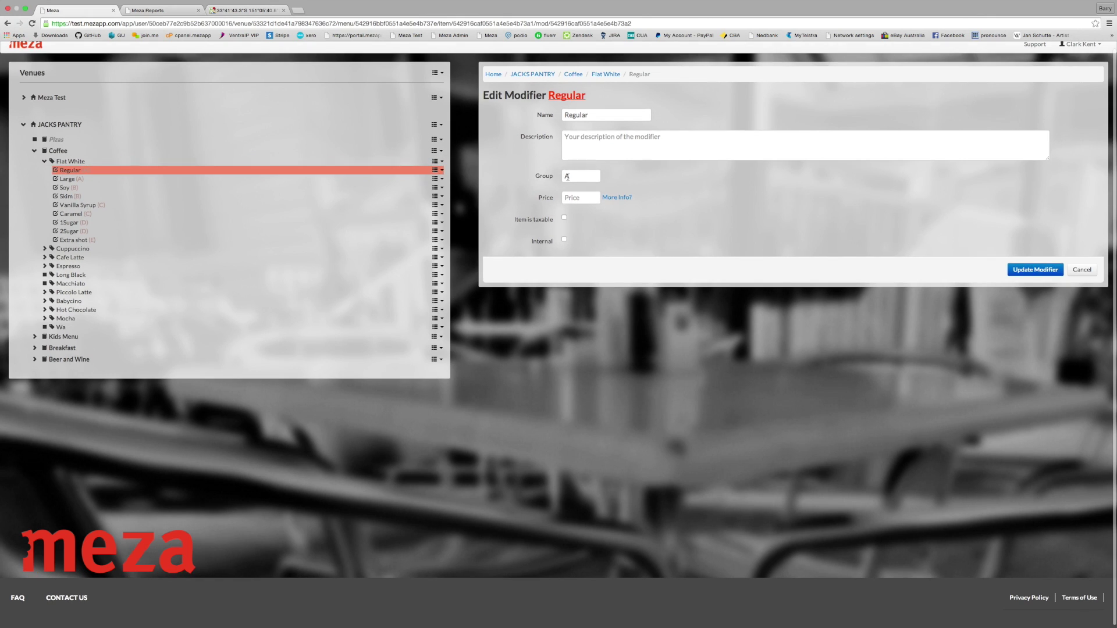
pyautogui.moveTo(567, 177); pyautogui.dragTo(641, 187)
pyautogui.click(640, 186)
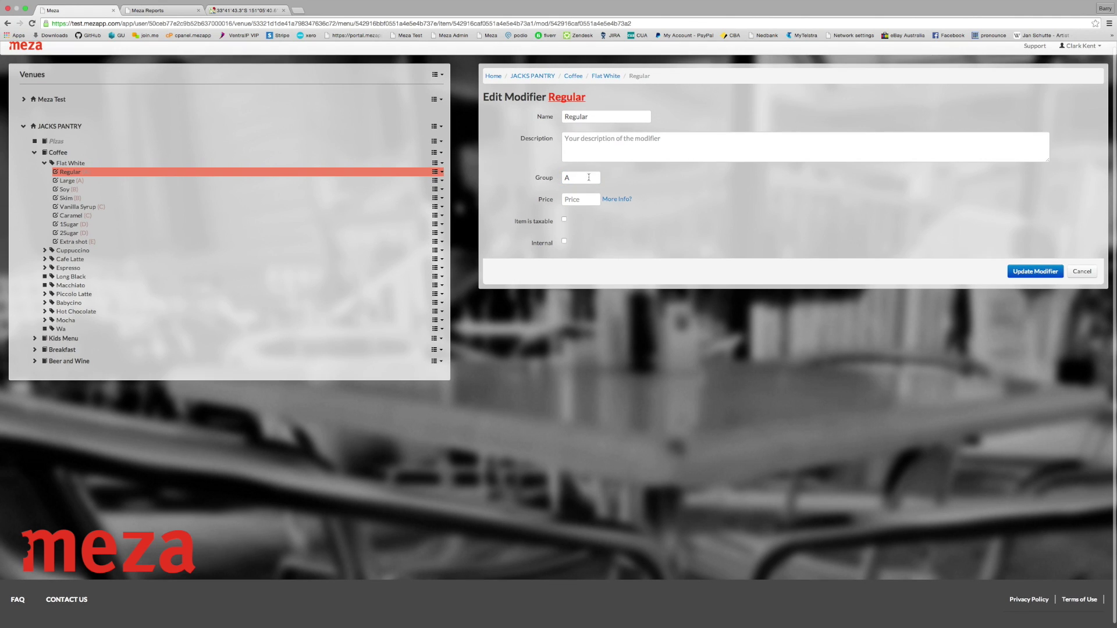
# Step: Examine the name and price fields of the Regular modifier
pyautogui.moveTo(587, 117); pyautogui.dragTo(564, 117)
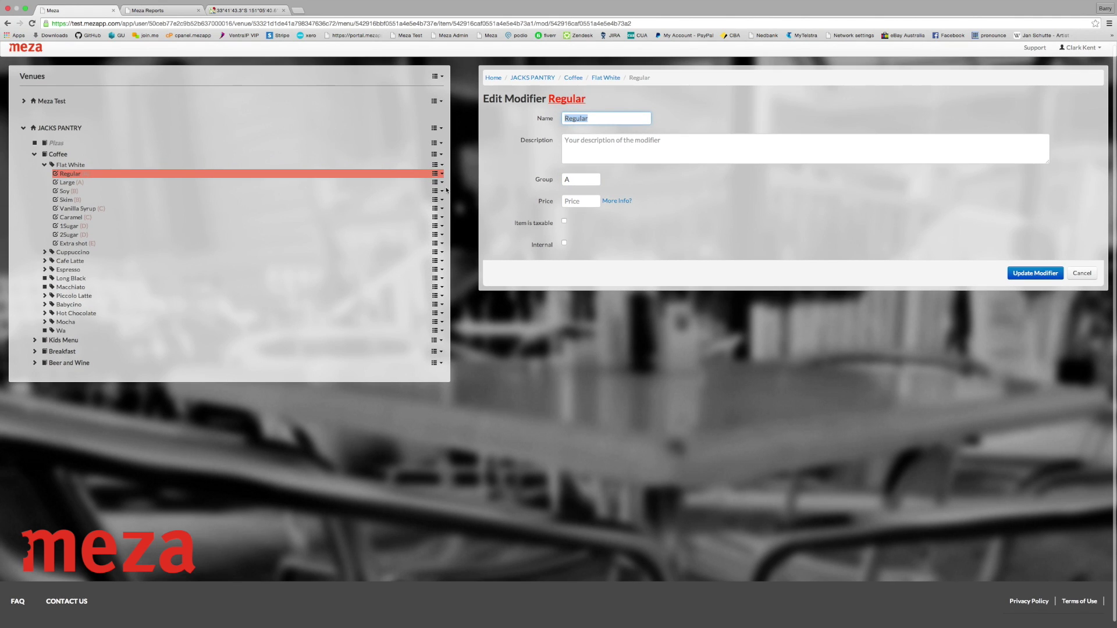
pyautogui.click(102, 187)
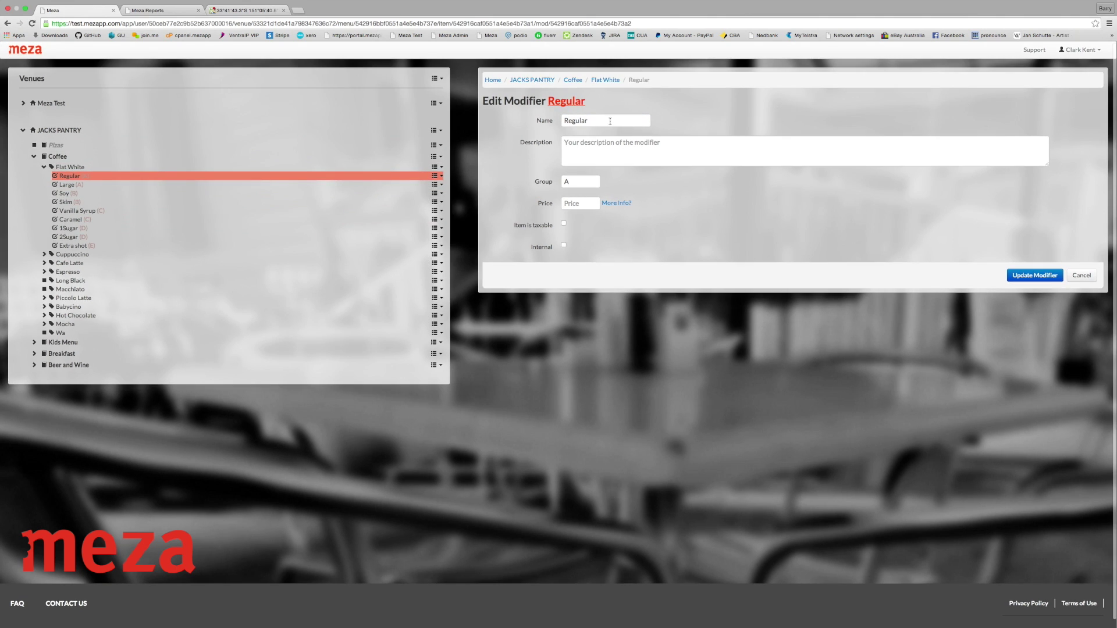
pyautogui.click(588, 203)
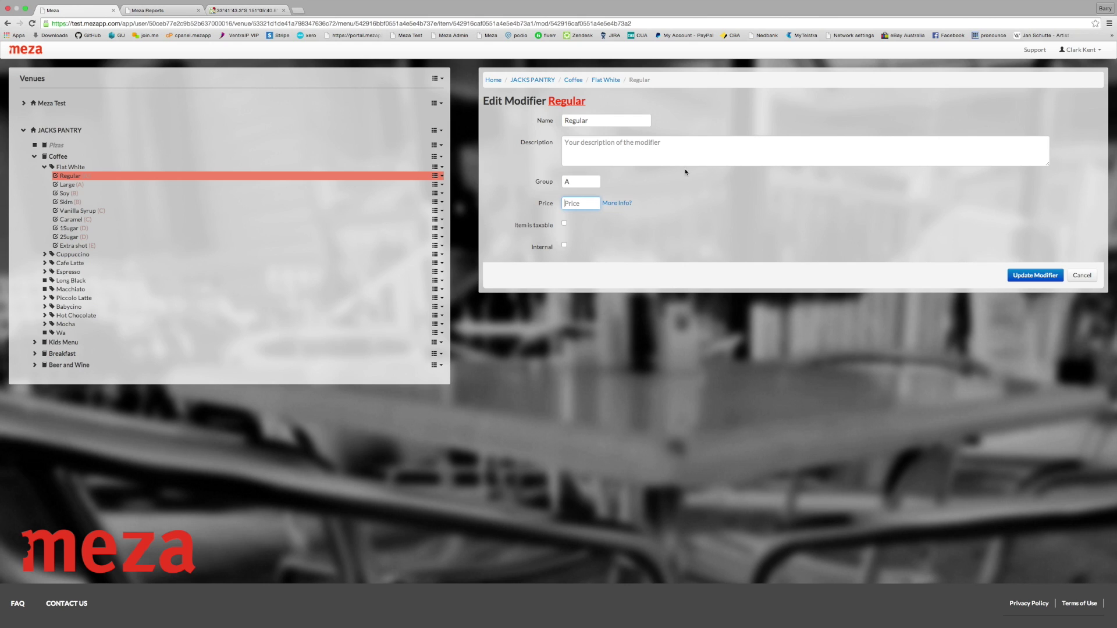
# Step: Open the Flat White menu item and check its base price
pyautogui.click(68, 167)
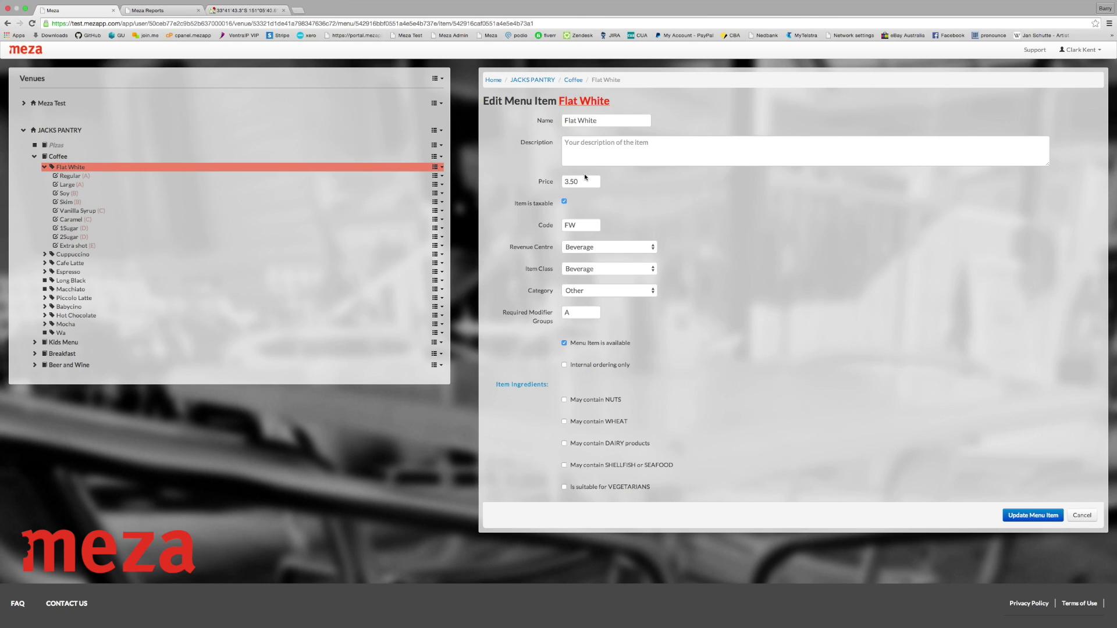
pyautogui.click(568, 182)
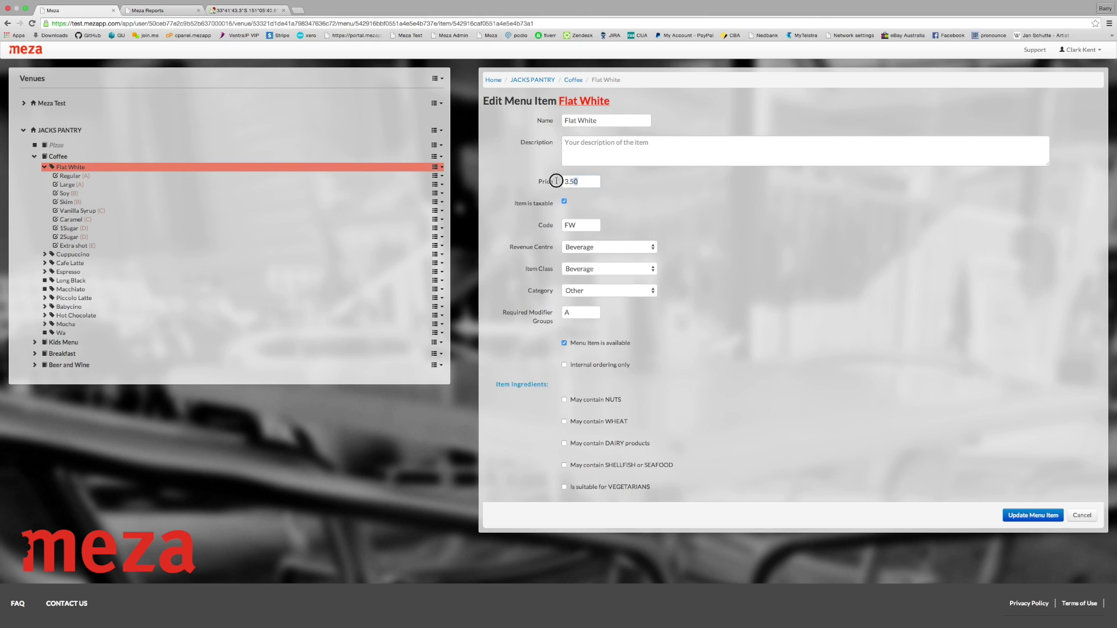
pyautogui.click(70, 177)
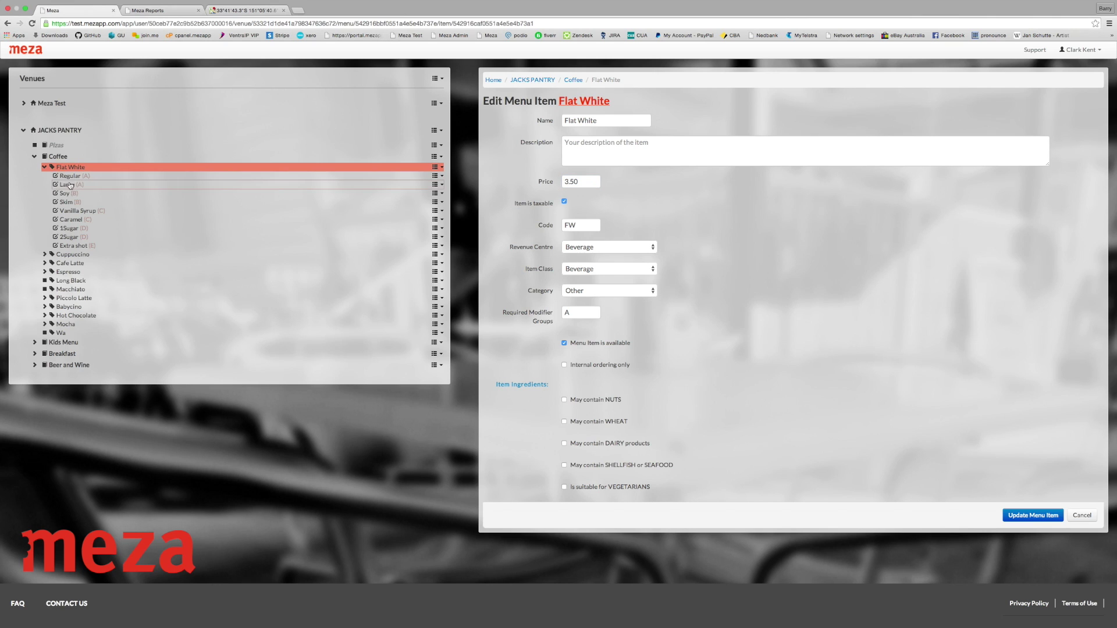
# Step: Review the Large modifier's fields and compare them with the Flat White base price
pyautogui.click(68, 185)
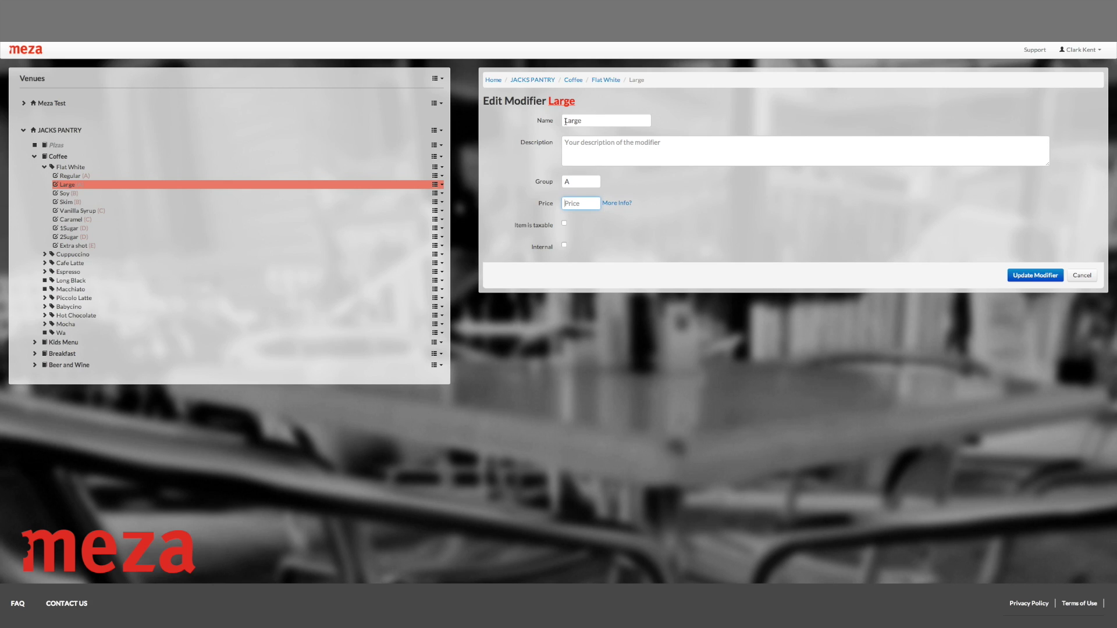
pyautogui.click(579, 183)
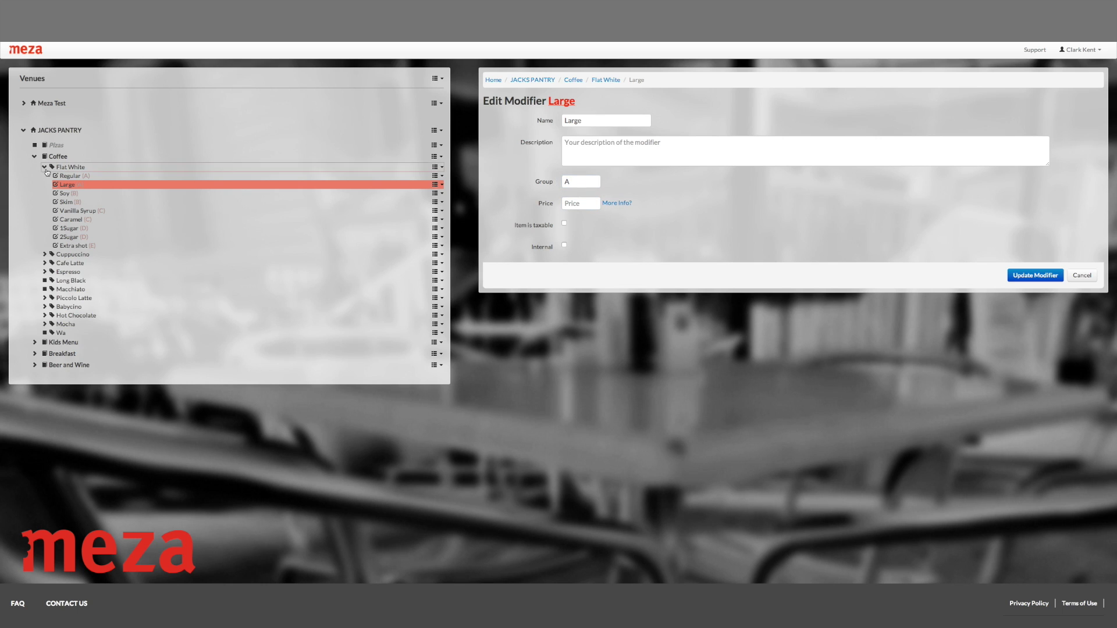
pyautogui.click(71, 167)
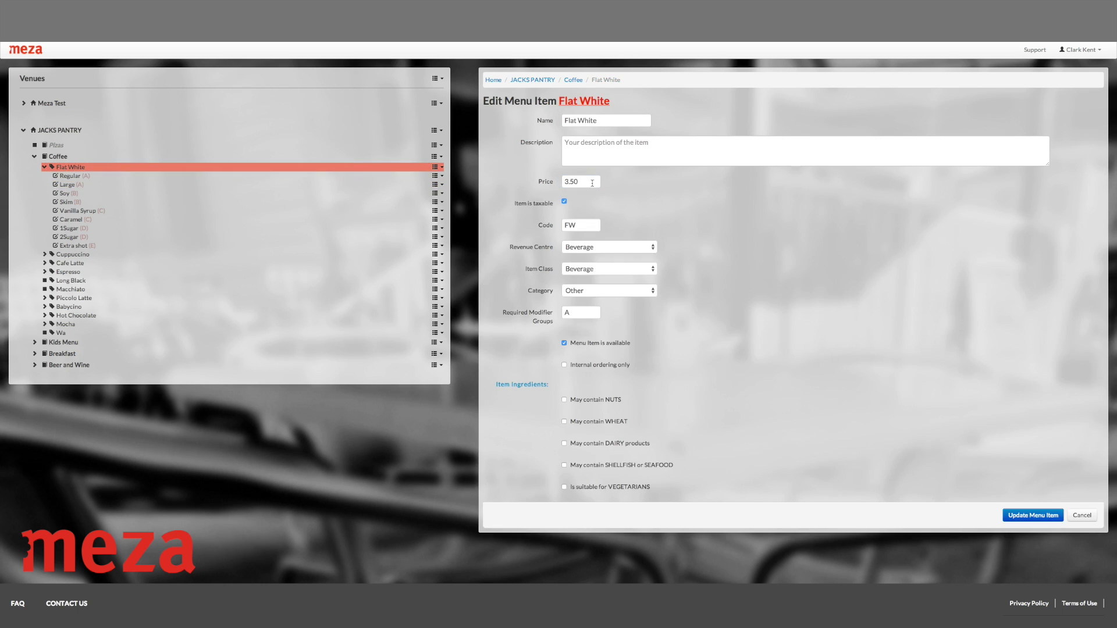
pyautogui.doubleClick(576, 181)
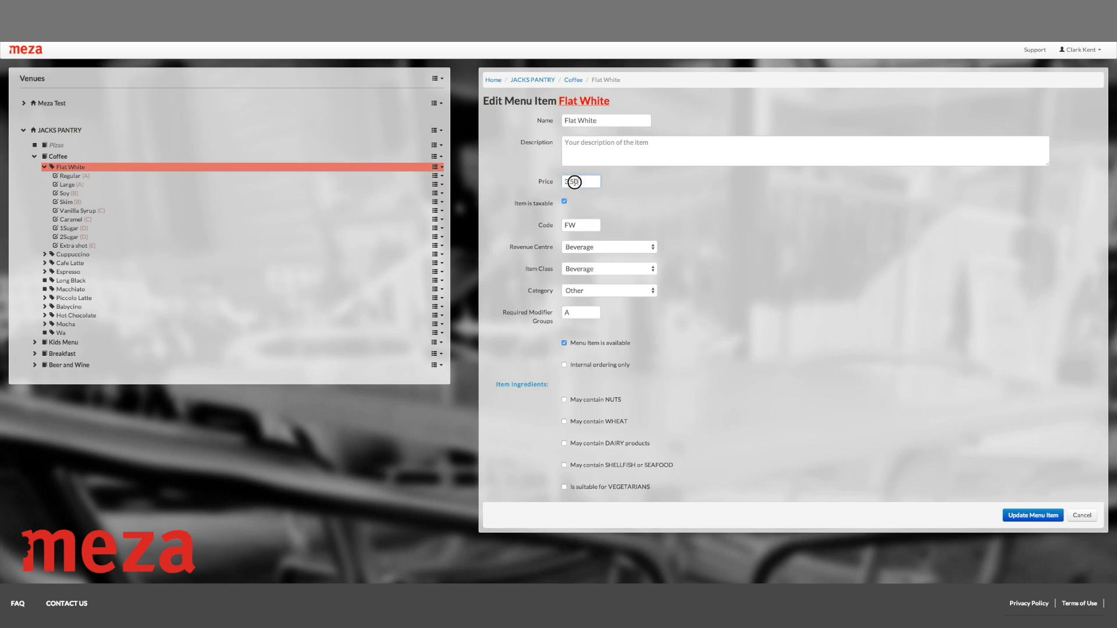
pyautogui.click(84, 179)
# Step: Set the price of the Large modifier under Flat White to +0.50
pyautogui.click(65, 186)
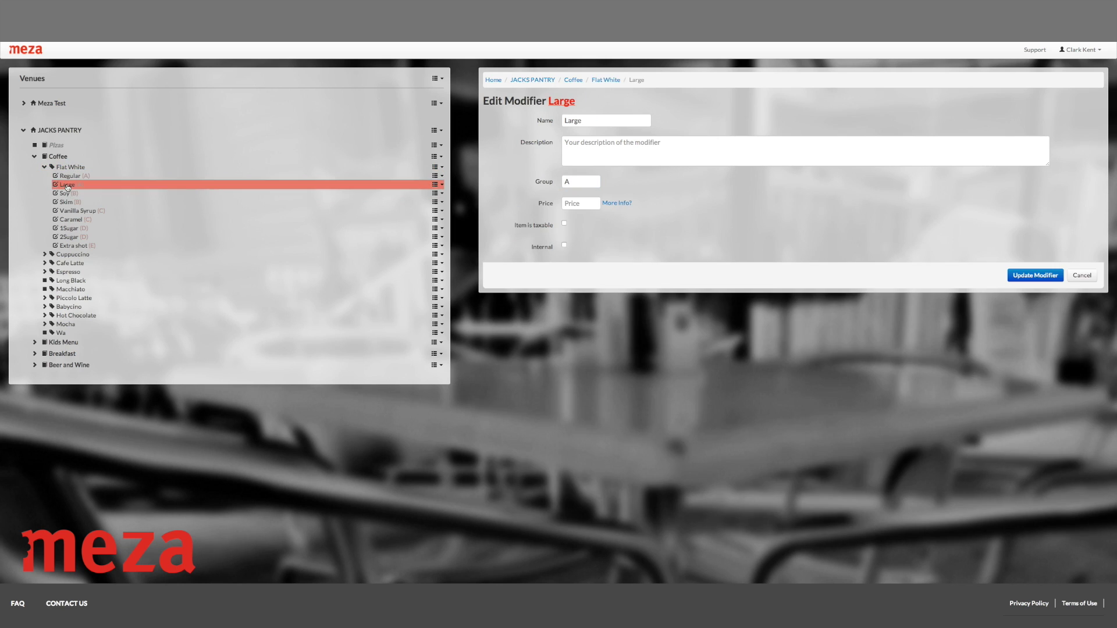
pyautogui.click(584, 203)
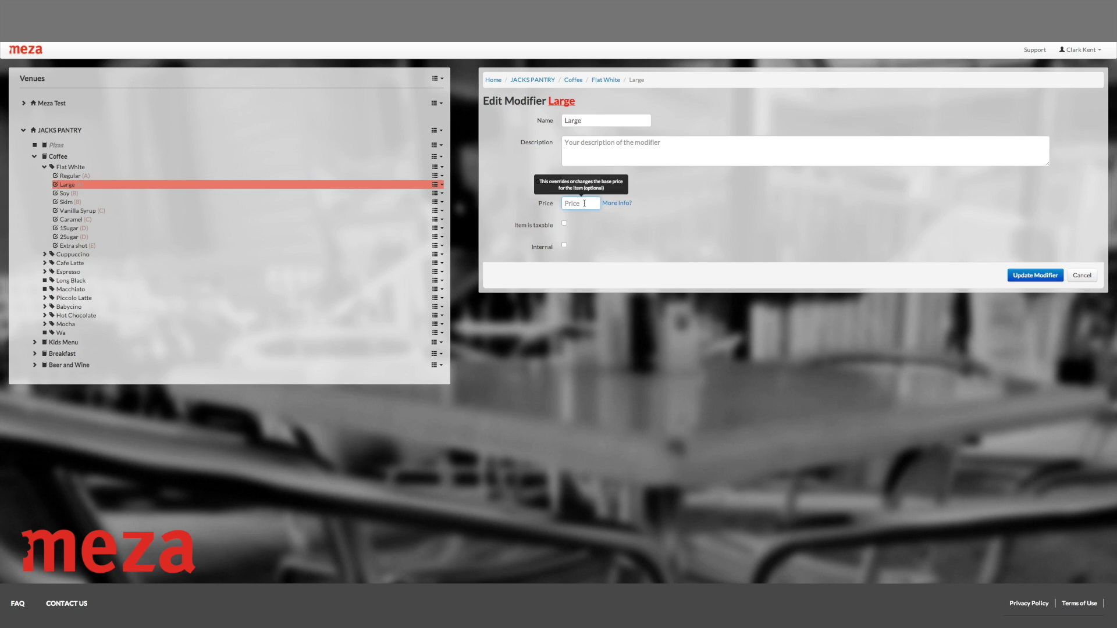
pyautogui.write('+')
pyautogui.write('0.50')
pyautogui.click(710, 214)
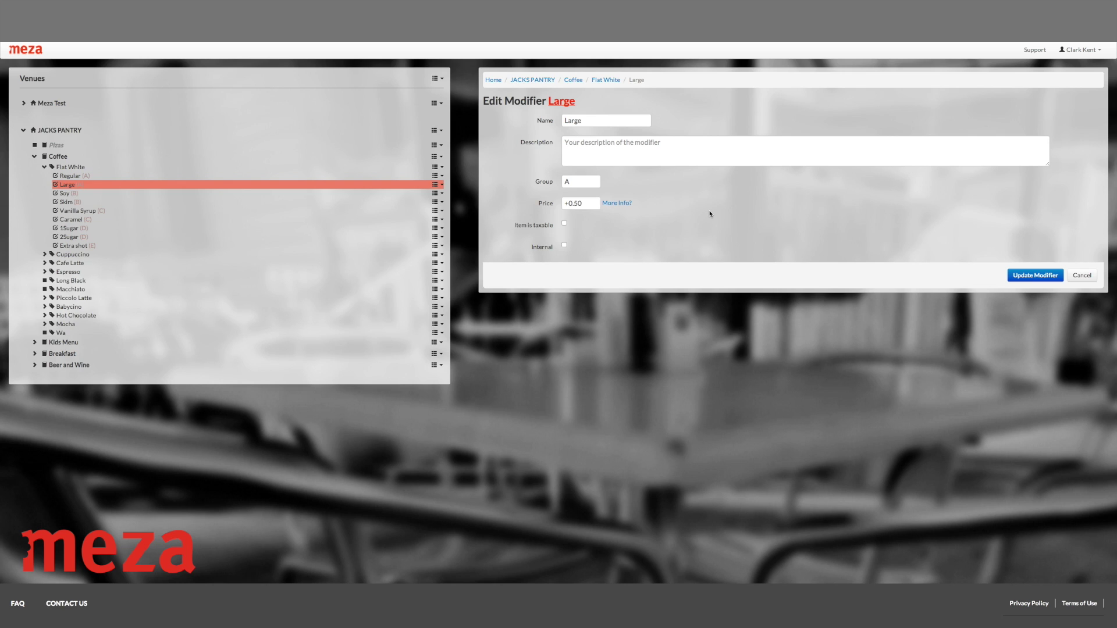
# Step: Compare the group assignments of the Large and Regular modifiers
pyautogui.doubleClick(566, 182)
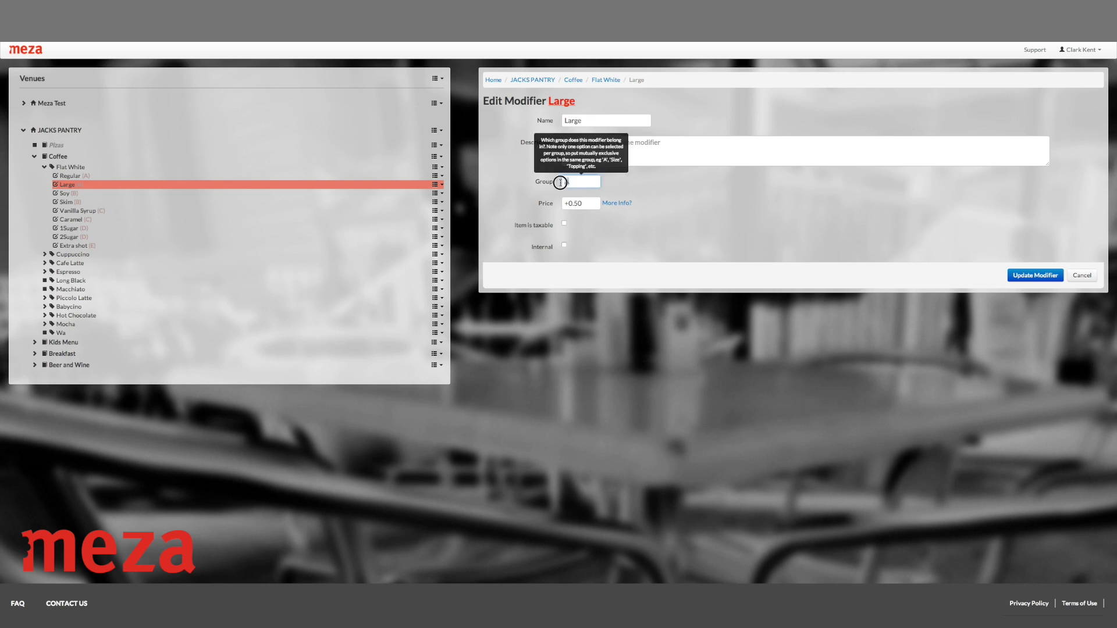
pyautogui.click(128, 178)
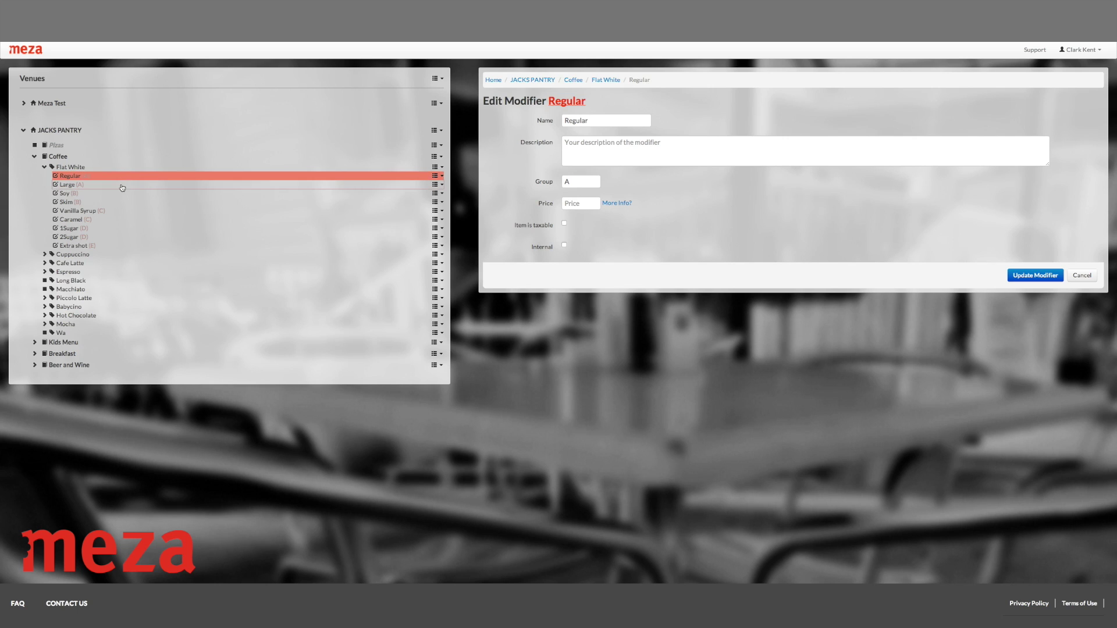
pyautogui.click(120, 189)
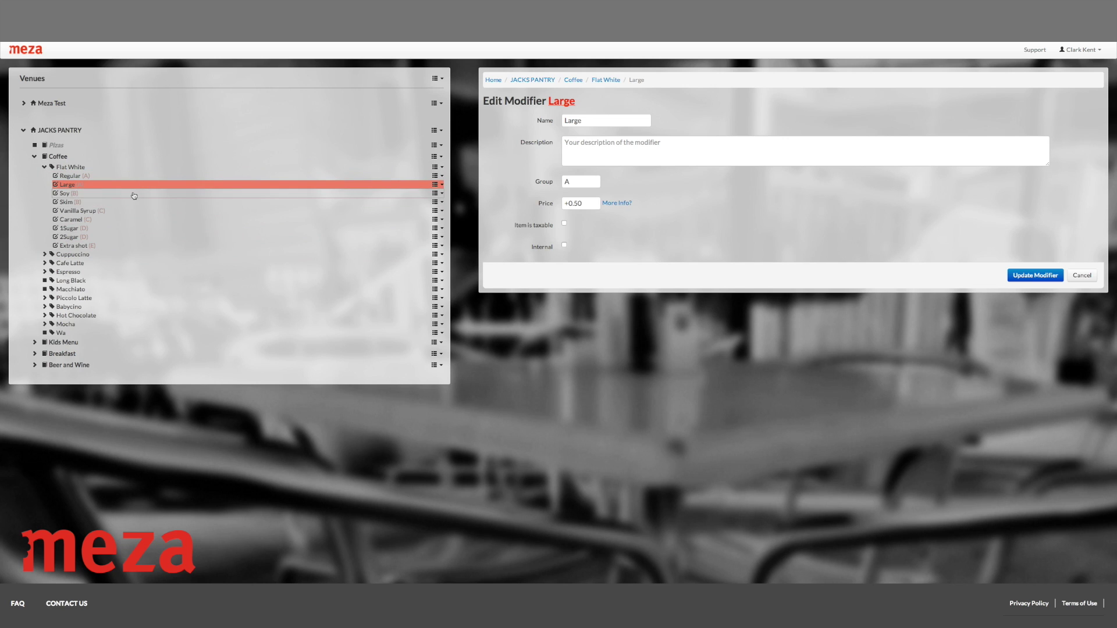
pyautogui.doubleClick(568, 182)
# Step: Look through the Soy, Skim and Vanilla Syrup modifiers and examine Soy's group assignment
pyautogui.click(89, 196)
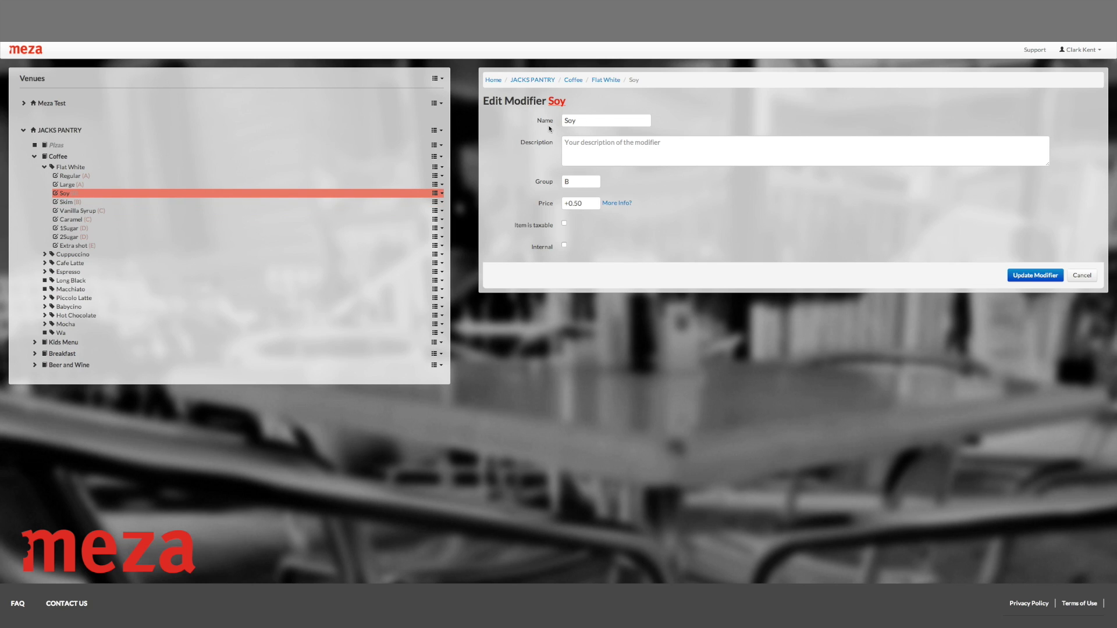
pyautogui.click(111, 203)
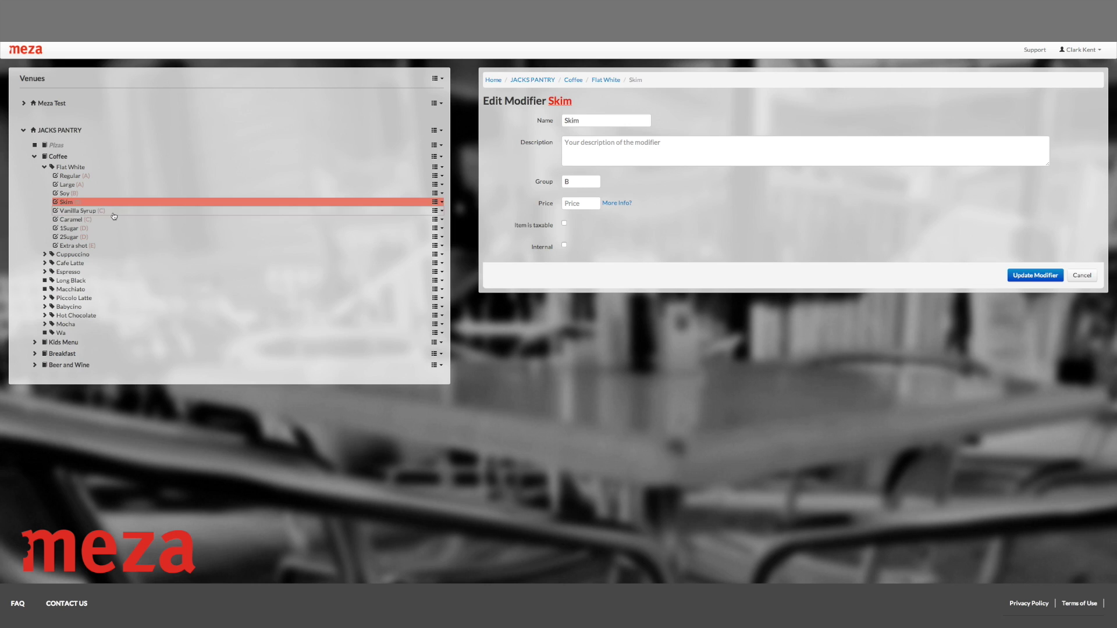
pyautogui.click(114, 215)
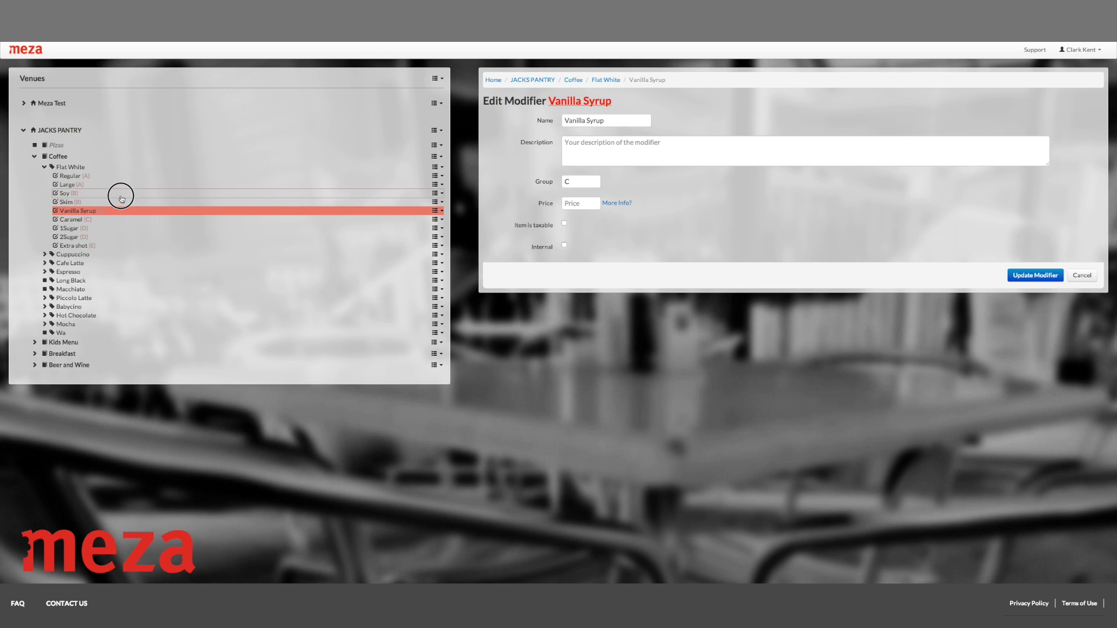
pyautogui.click(121, 197)
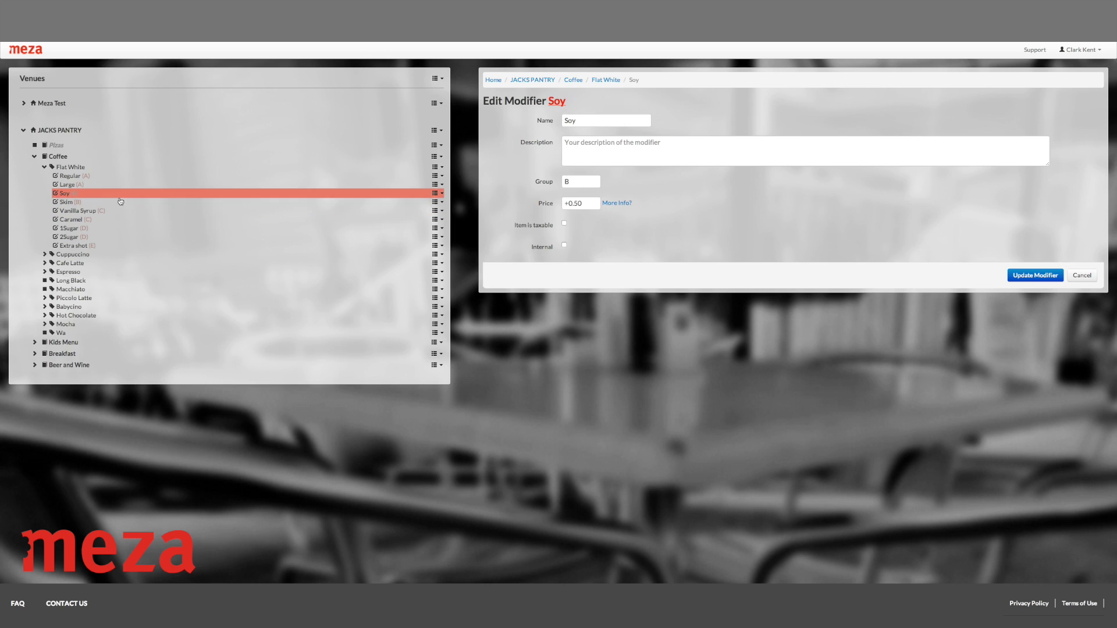
pyautogui.doubleClick(595, 178)
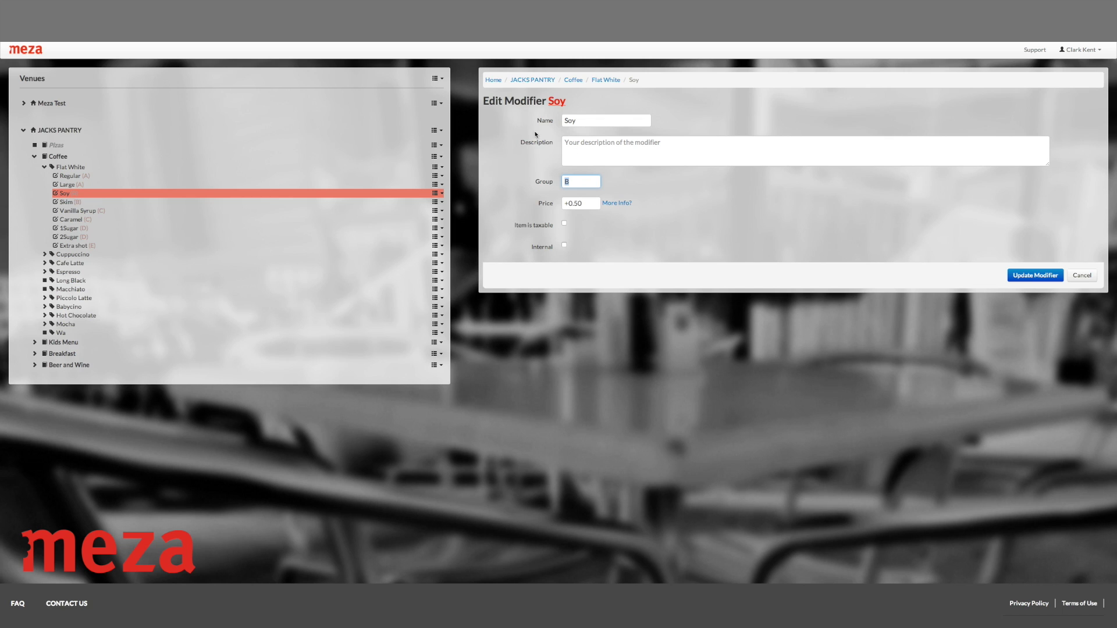
# Step: Return to the Flat White item and check which modifier groups it requires
pyautogui.click(100, 168)
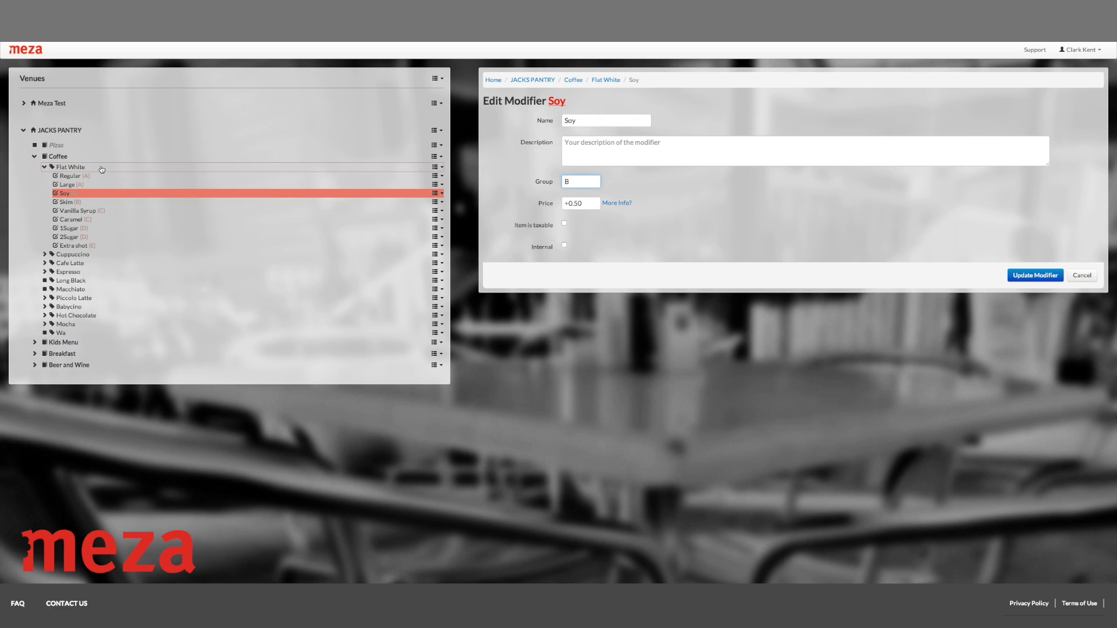
pyautogui.click(223, 164)
pyautogui.click(224, 169)
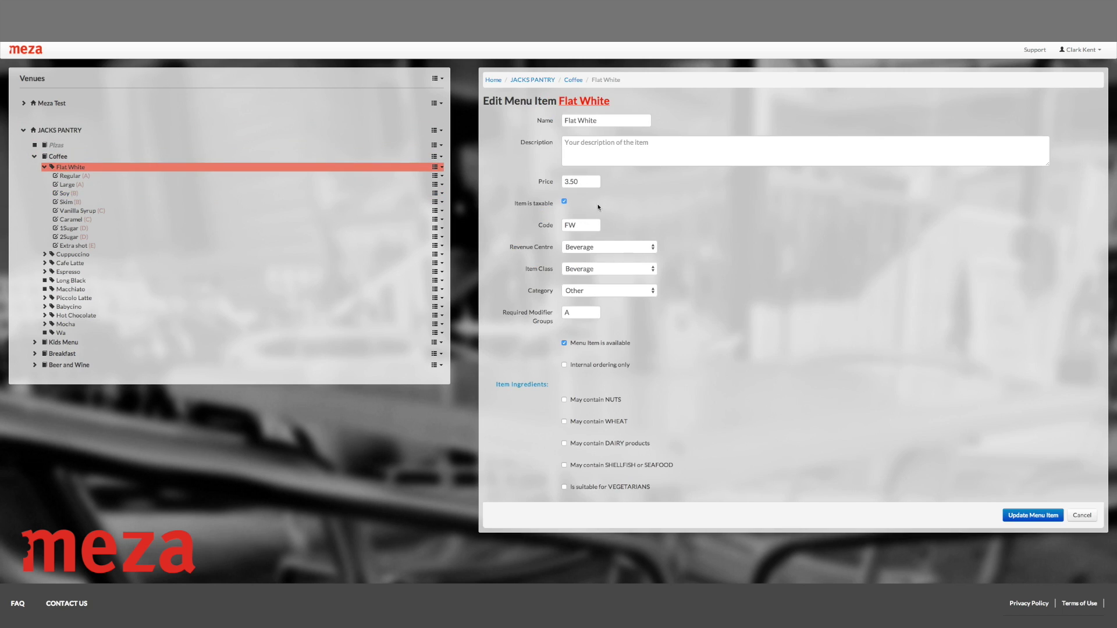
pyautogui.doubleClick(579, 312)
pyautogui.click(244, 168)
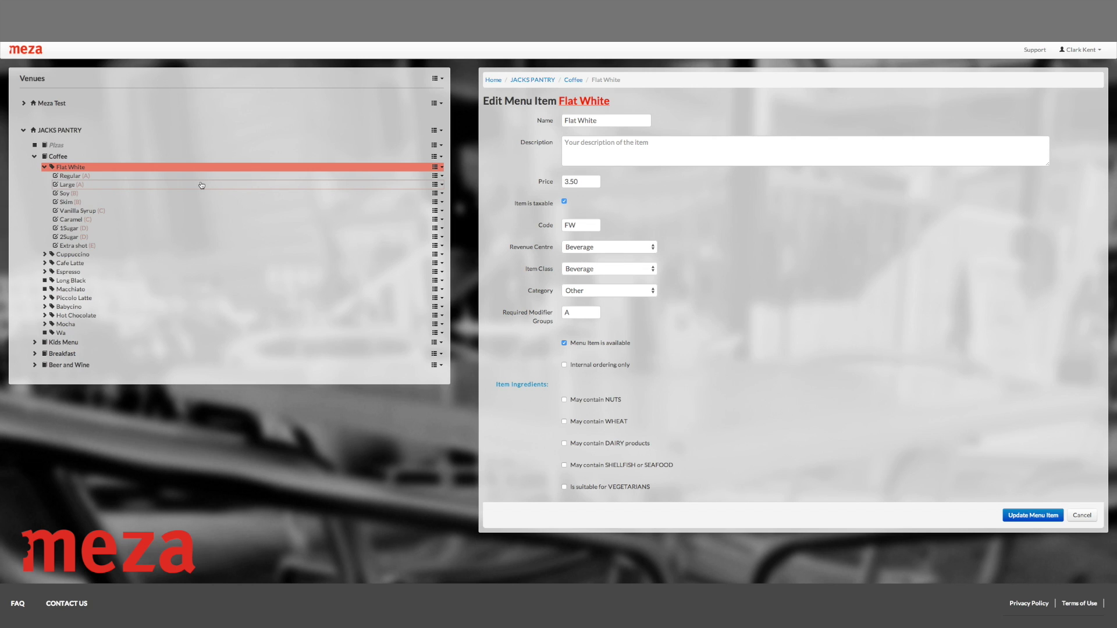
# Step: Review the group and price of the Soy, Skim, Caramel, 1Sugar and Extra shot modifiers
pyautogui.click(174, 193)
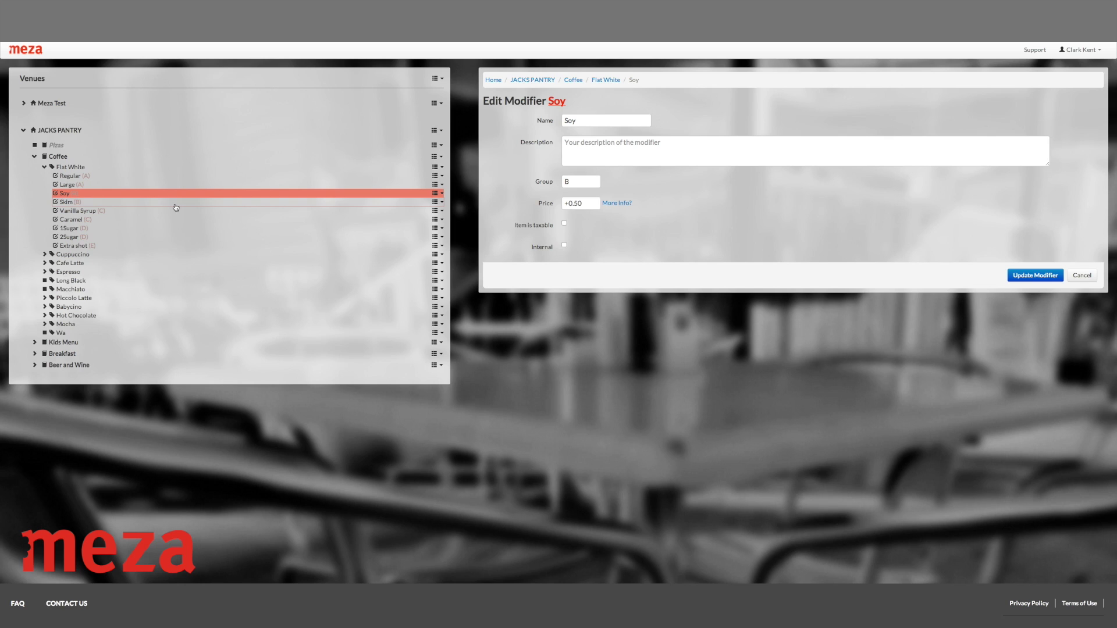
pyautogui.click(176, 204)
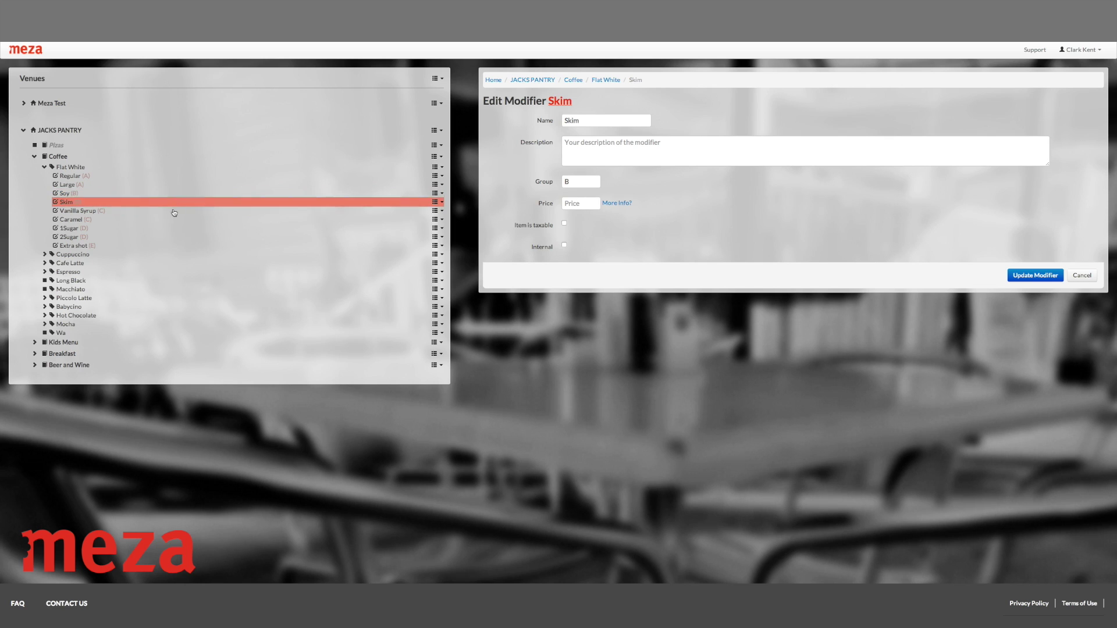
pyautogui.click(171, 225)
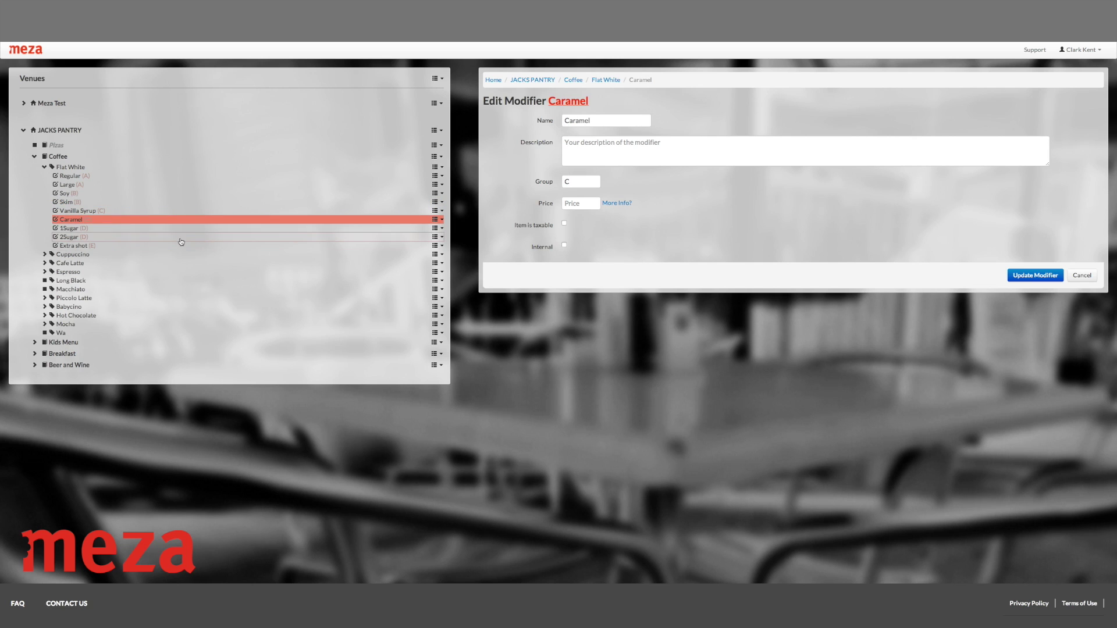
pyautogui.click(179, 228)
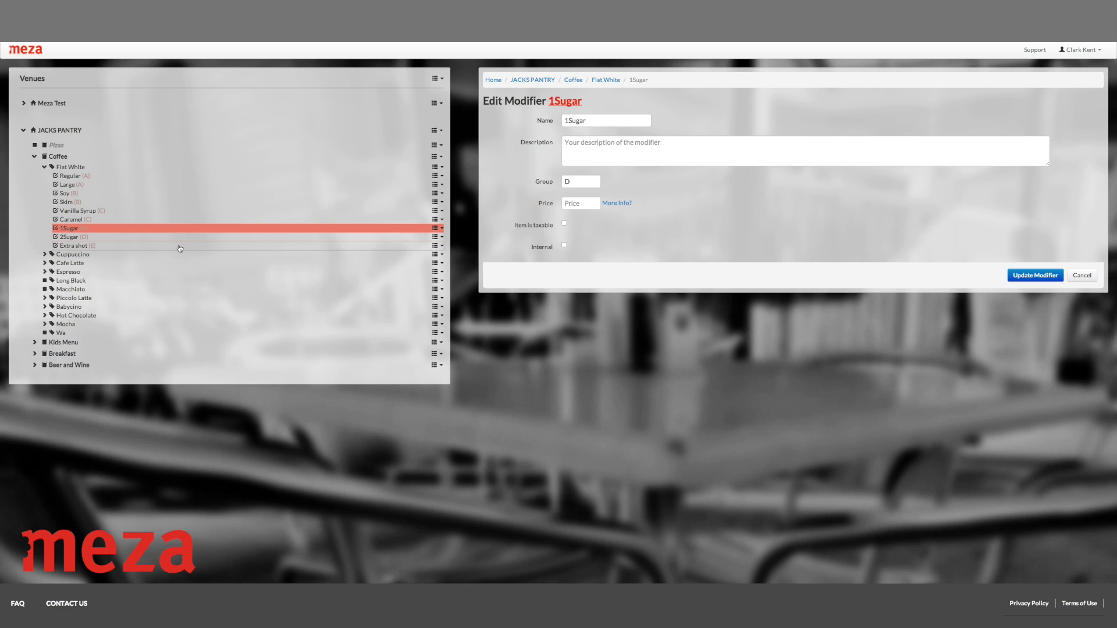
pyautogui.click(180, 247)
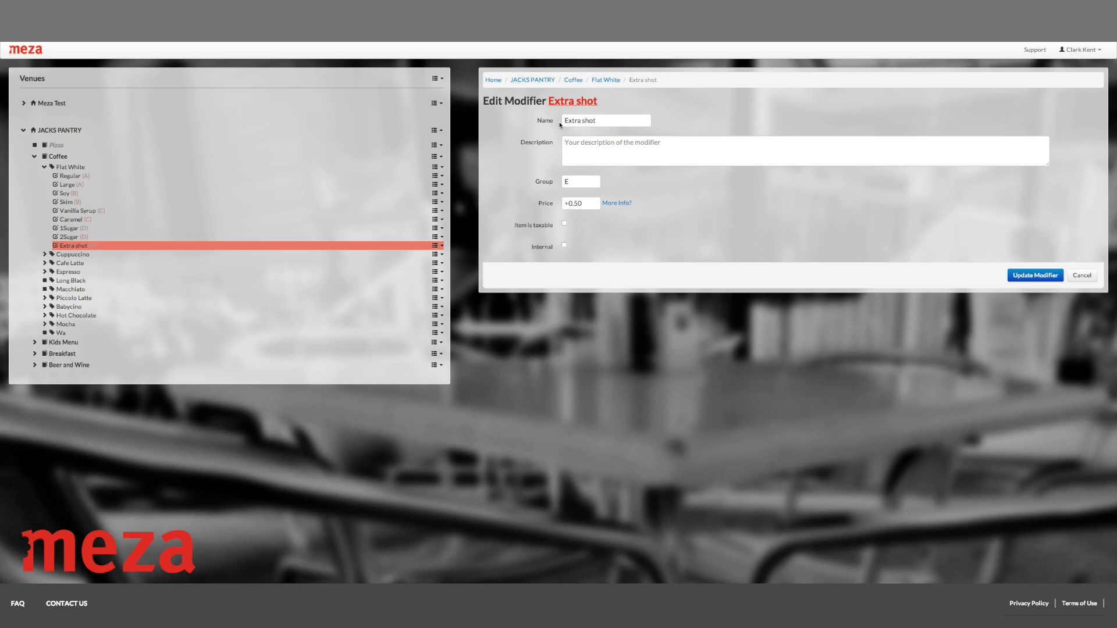
# Step: Start a new menu item in the Coffee menu and name it Chai Latte, leaving the description empty
pyautogui.click(440, 159)
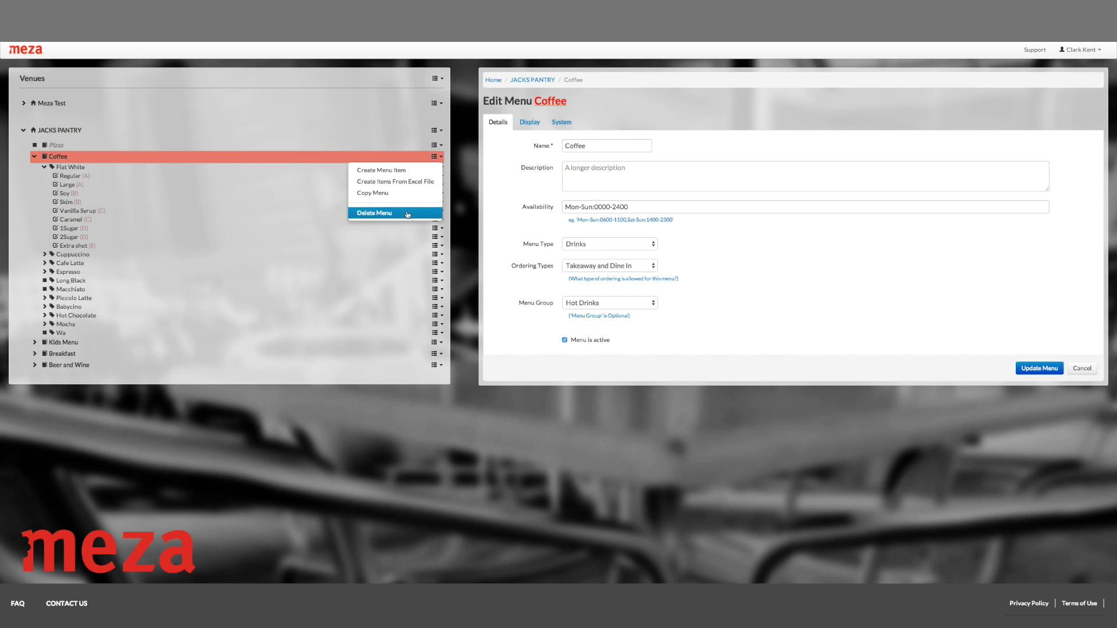
pyautogui.click(412, 177)
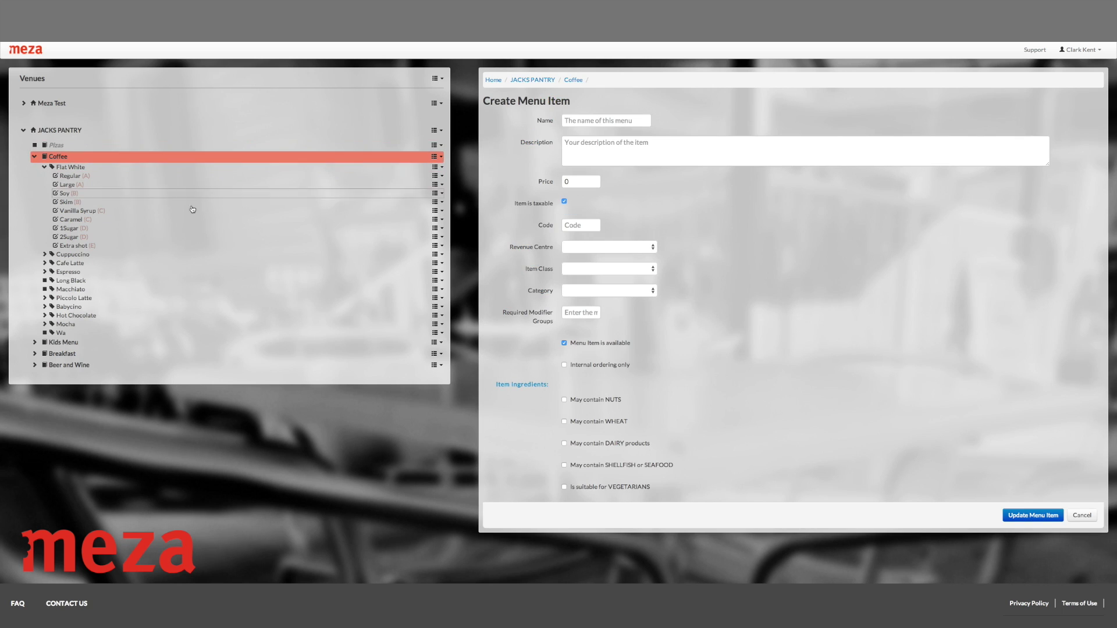
pyautogui.click(604, 120)
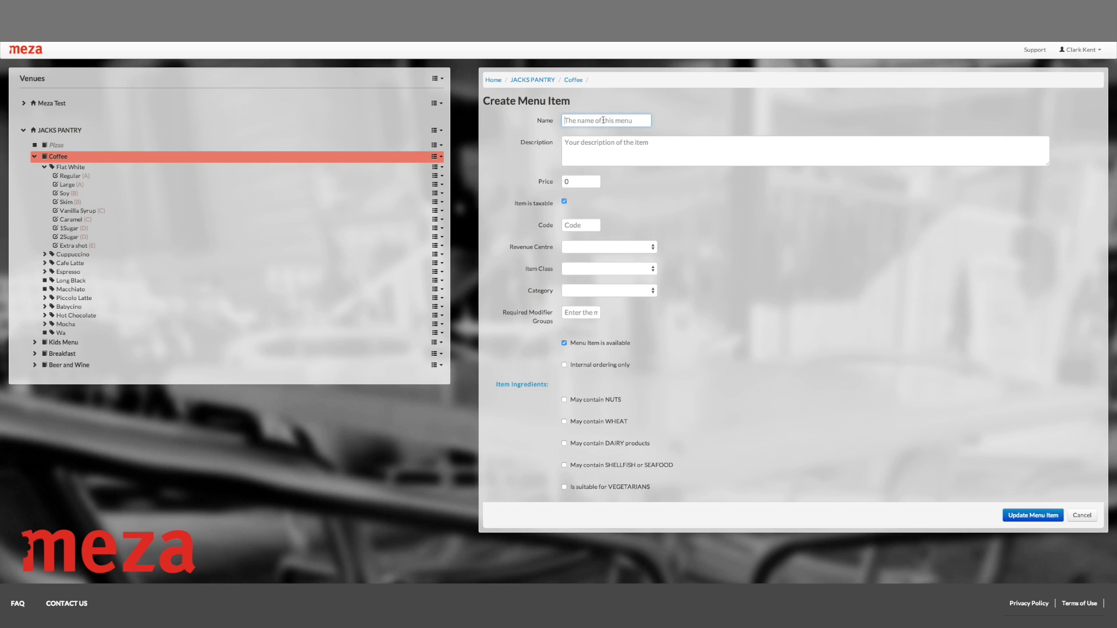
pyautogui.write('Chai Latte')
pyautogui.click(588, 146)
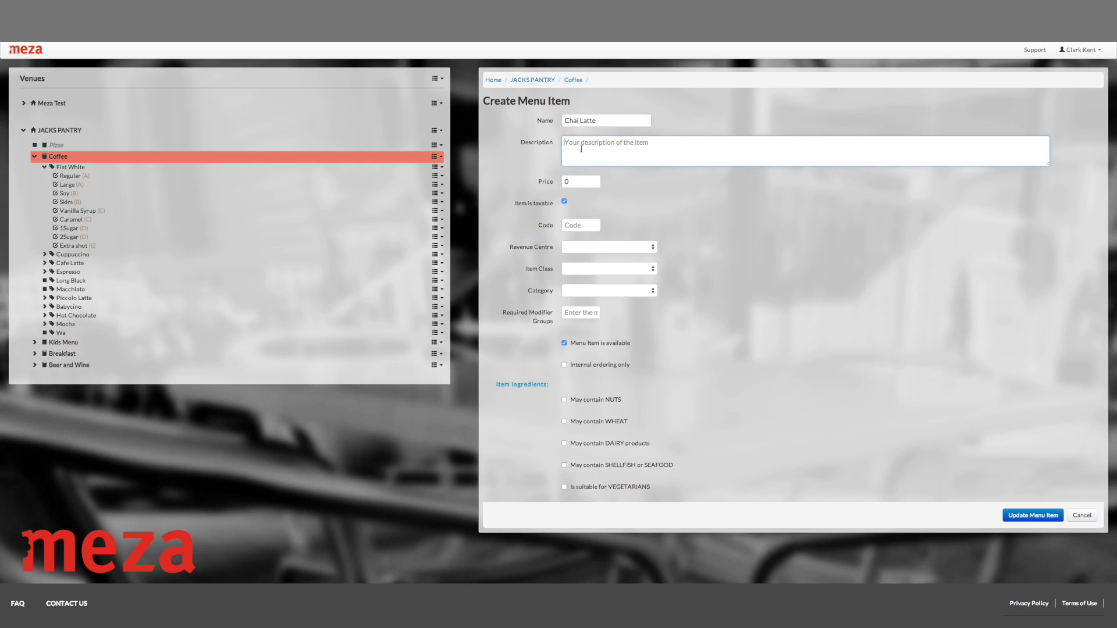
# Step: Set the Chai Latte price to 3.50 and its revenue centre to Beverage
pyautogui.click(563, 182)
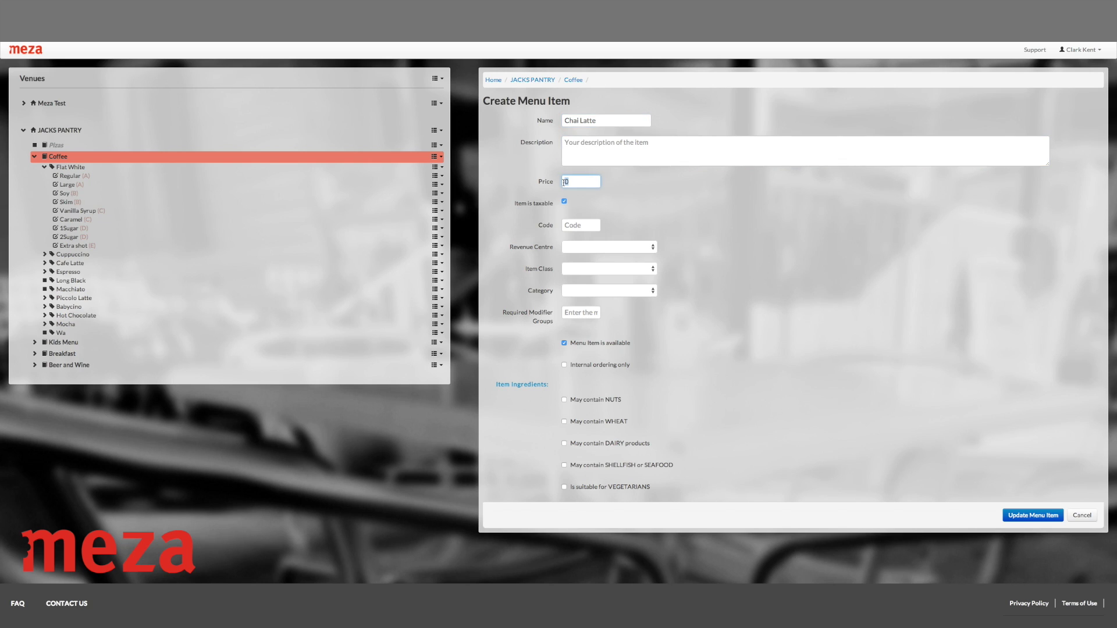
pyautogui.write('3.50')
pyautogui.click(620, 246)
pyautogui.click(624, 266)
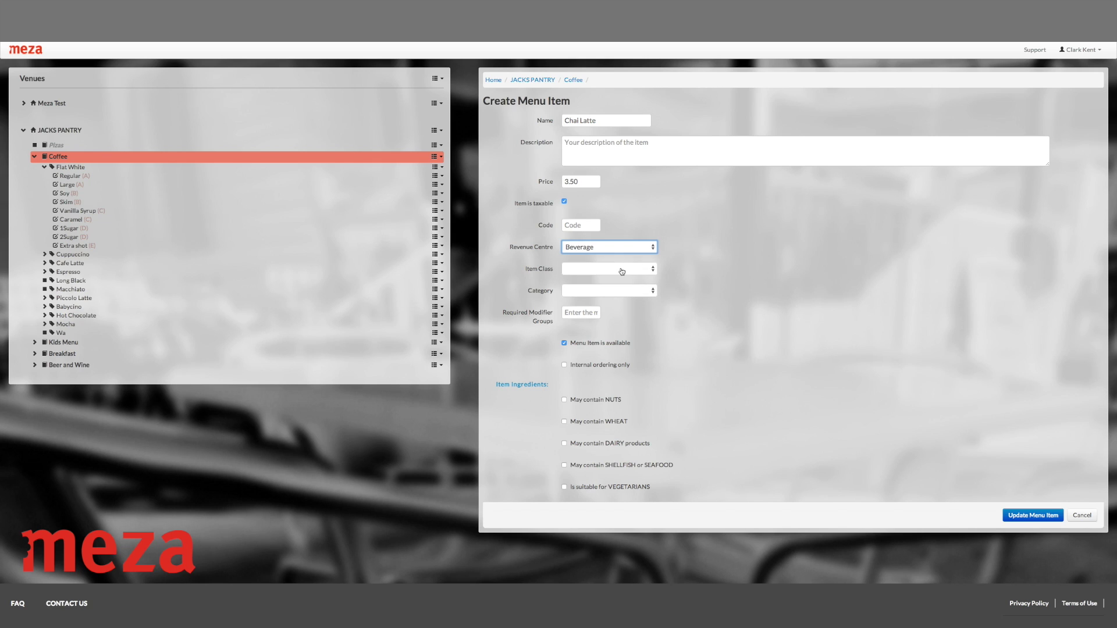
# Step: Set the Chai Latte item class to Beverage and its category to Other
pyautogui.click(619, 273)
pyautogui.click(619, 277)
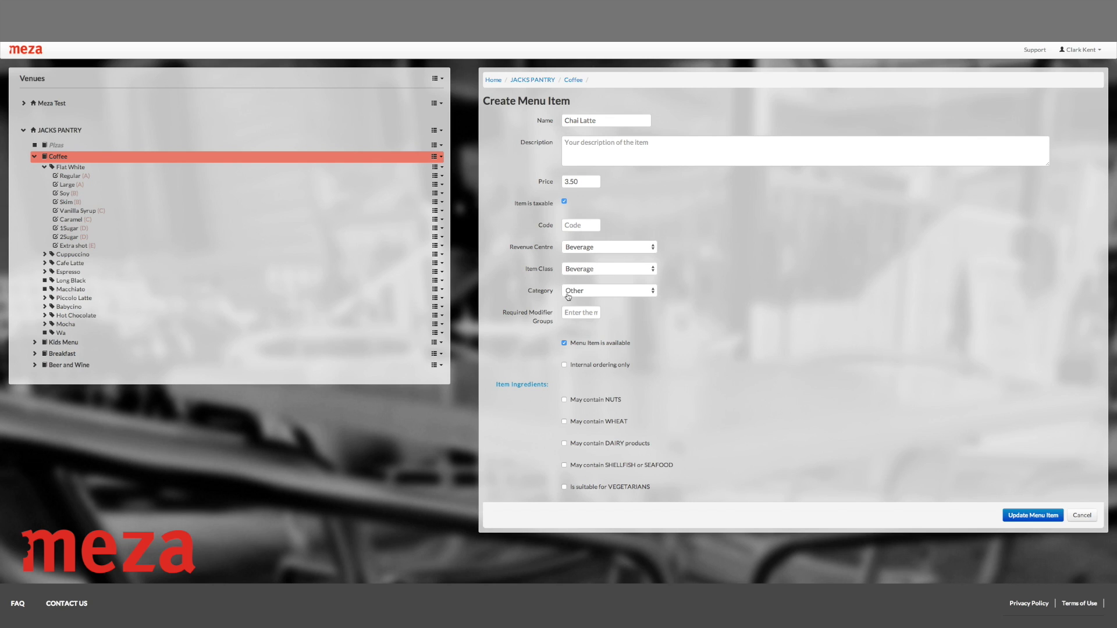
pyautogui.click(619, 290)
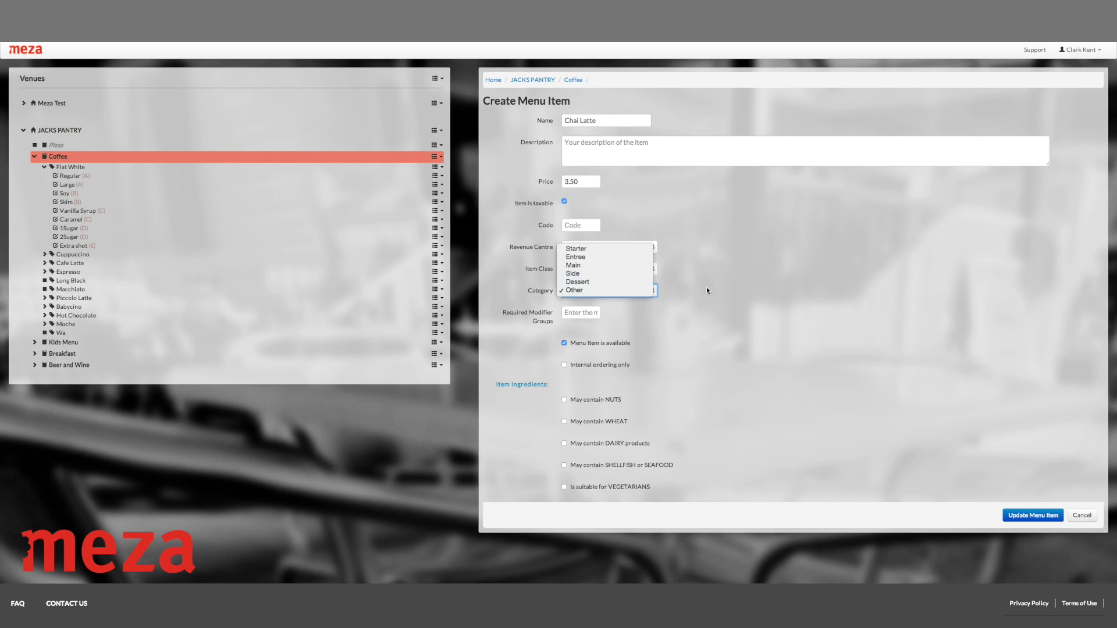
pyautogui.click(556, 303)
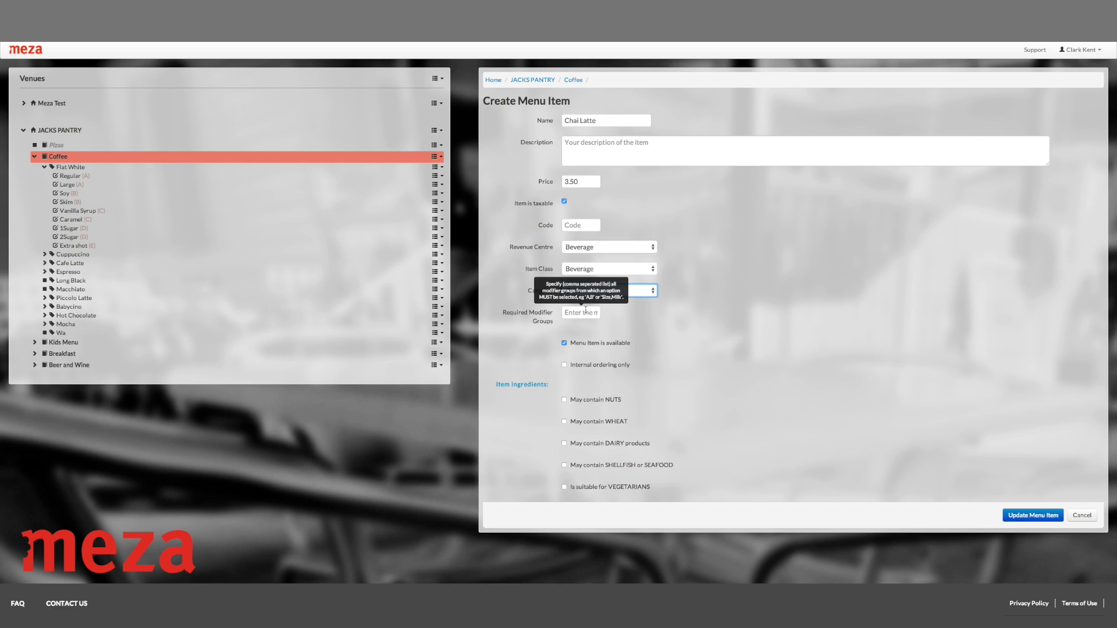
# Step: Make modifier group A required for the Chai Latte and save the new menu item
pyautogui.click(578, 314)
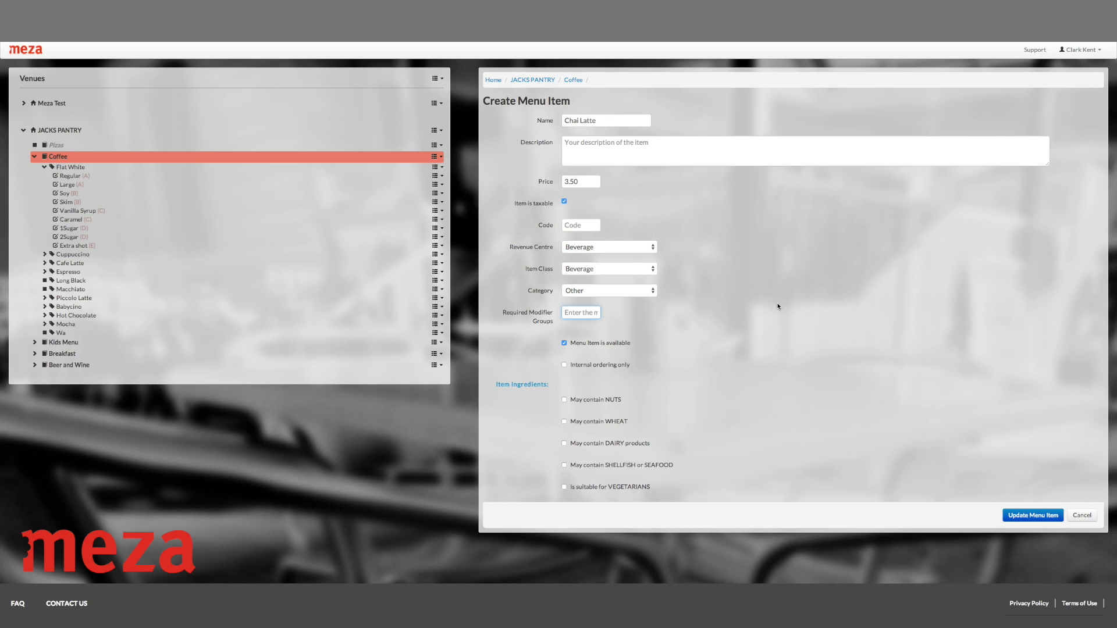
pyautogui.write('A')
pyautogui.click(1039, 521)
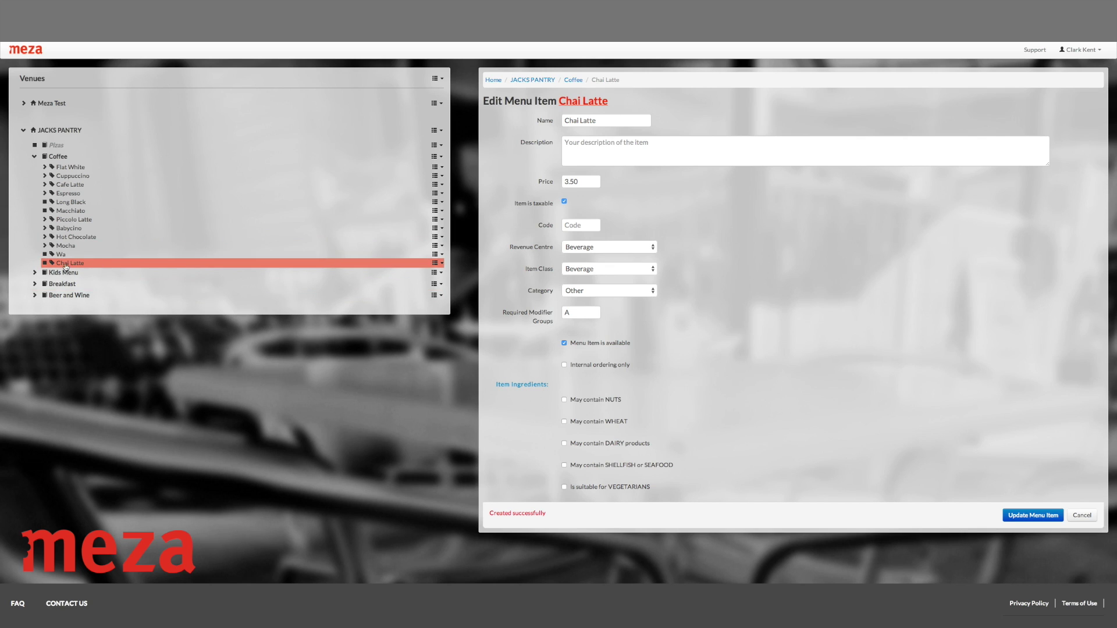
# Step: Create a modifier named Regular under Chai Latte in group A, leaving its price empty
pyautogui.click(438, 263)
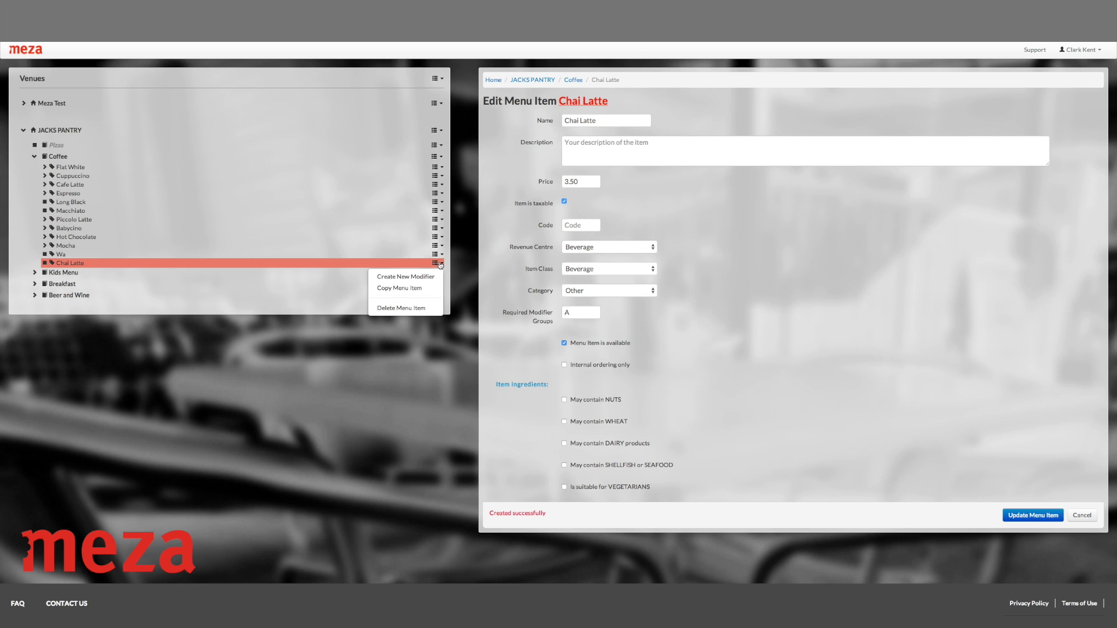
pyautogui.click(430, 280)
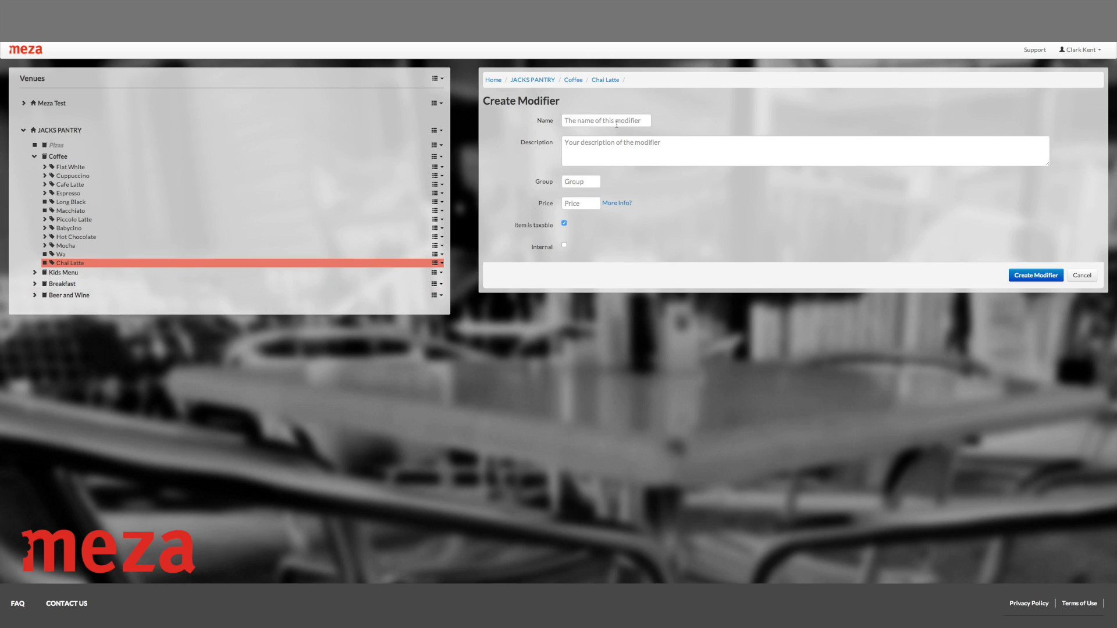
pyautogui.click(617, 123)
pyautogui.write('Regular')
pyautogui.click(590, 186)
pyautogui.write('A')
pyautogui.click(575, 204)
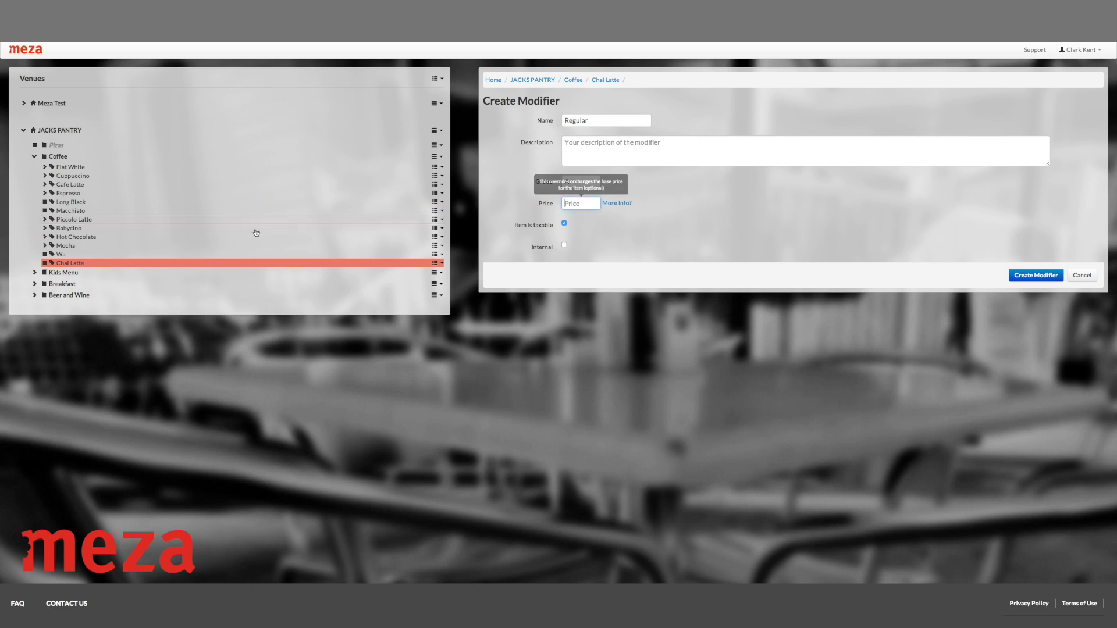
pyautogui.click(1027, 277)
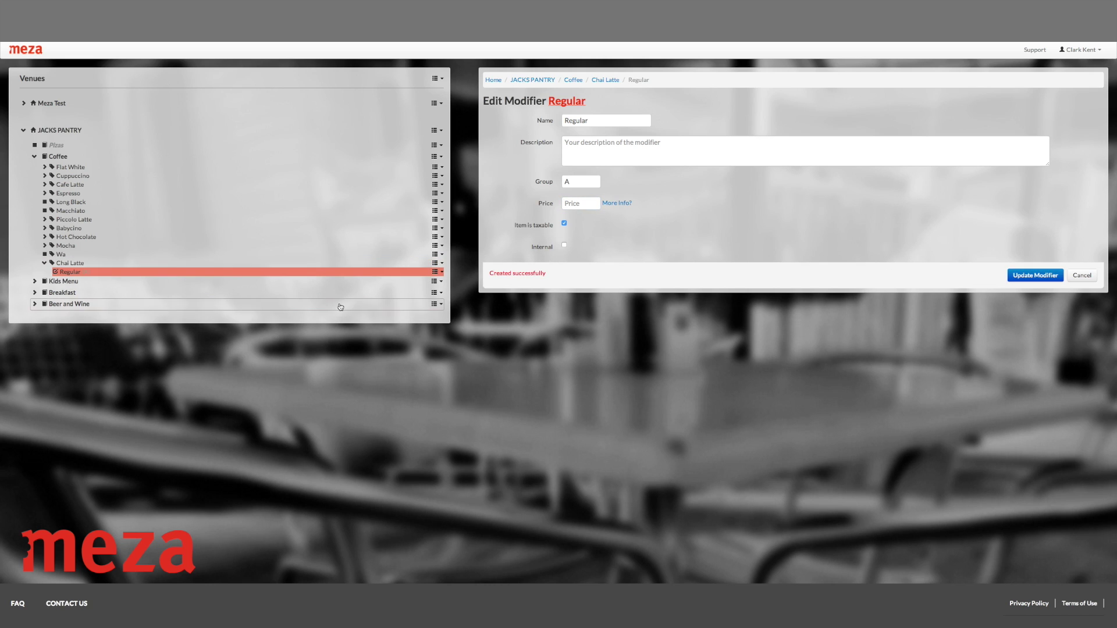
# Step: Create a second Chai Latte modifier named Large in group A with a price of +0.50
pyautogui.click(443, 264)
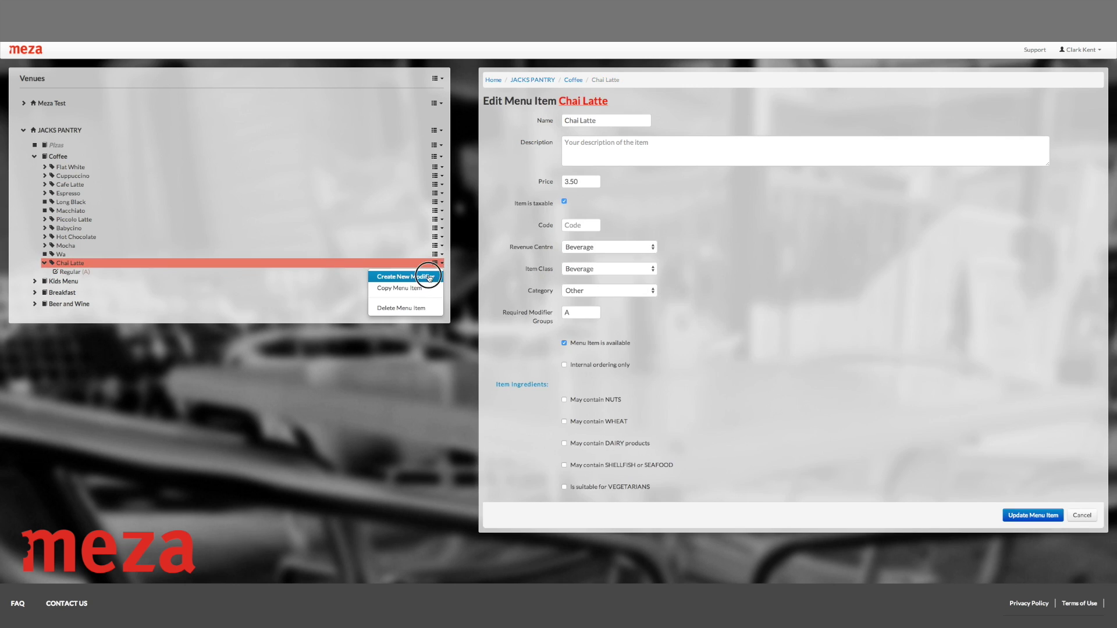
pyautogui.click(424, 277)
pyautogui.click(600, 123)
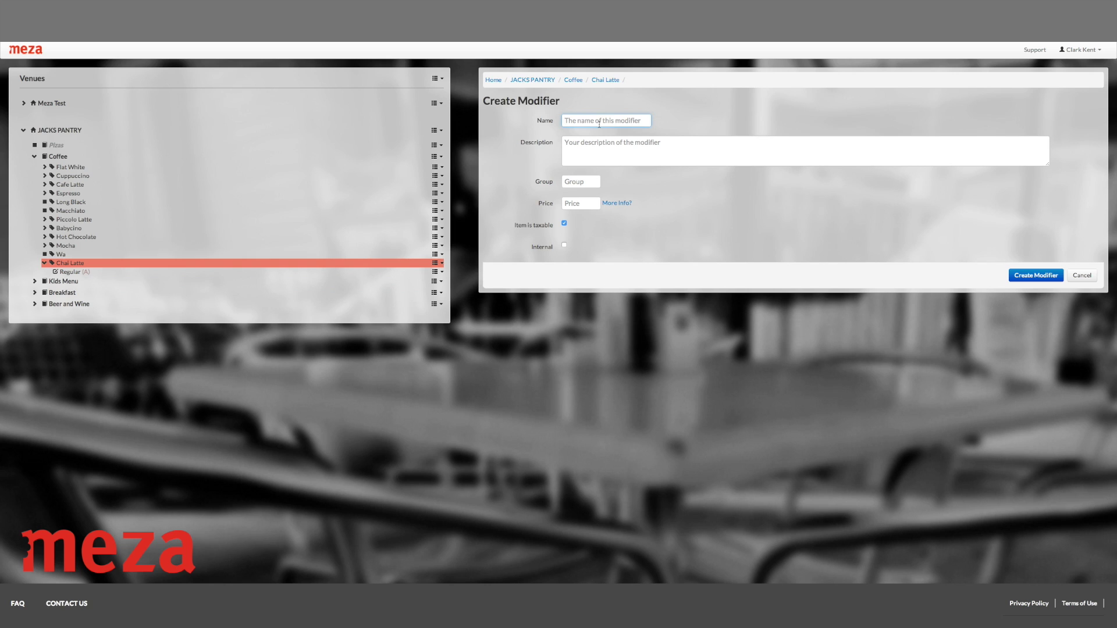
pyautogui.write('Large')
pyautogui.click(580, 182)
pyautogui.write('A')
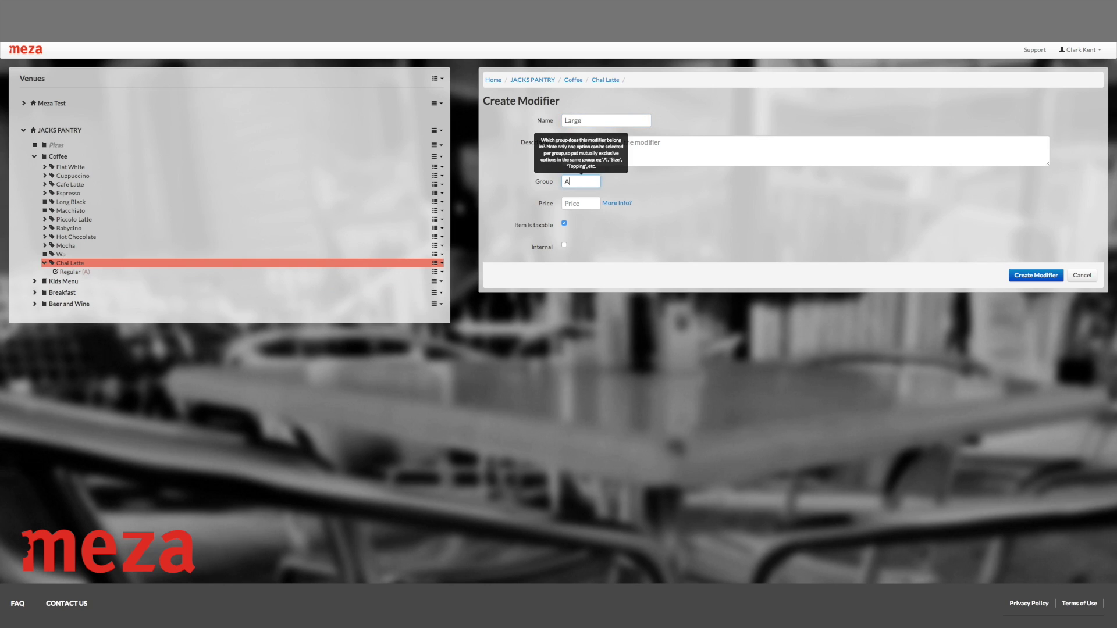
pyautogui.click(574, 204)
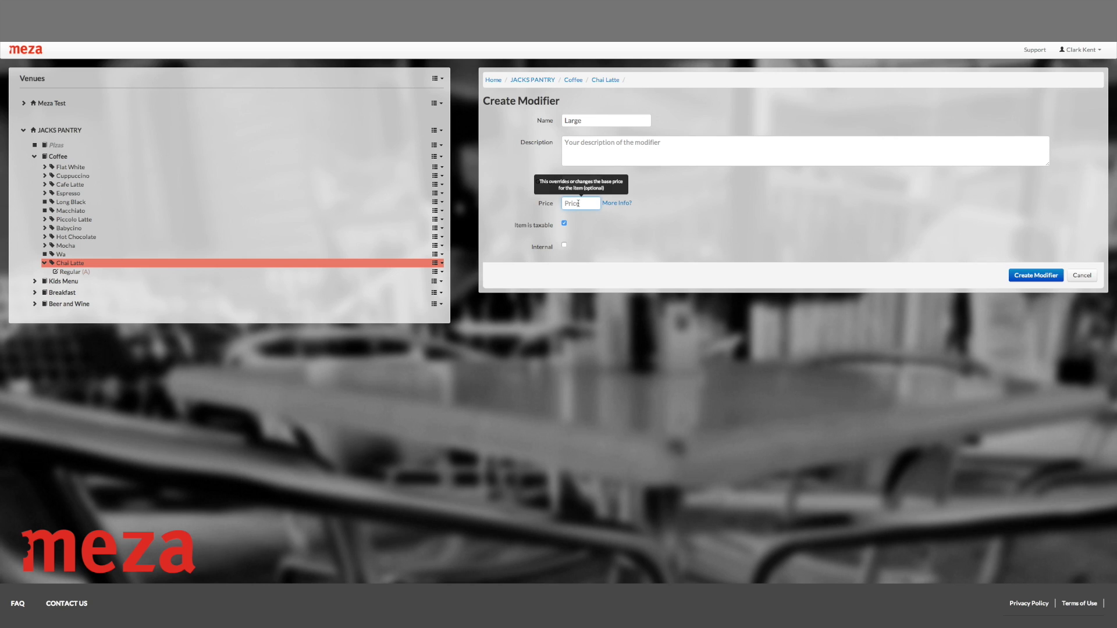
pyautogui.write('+0.50')
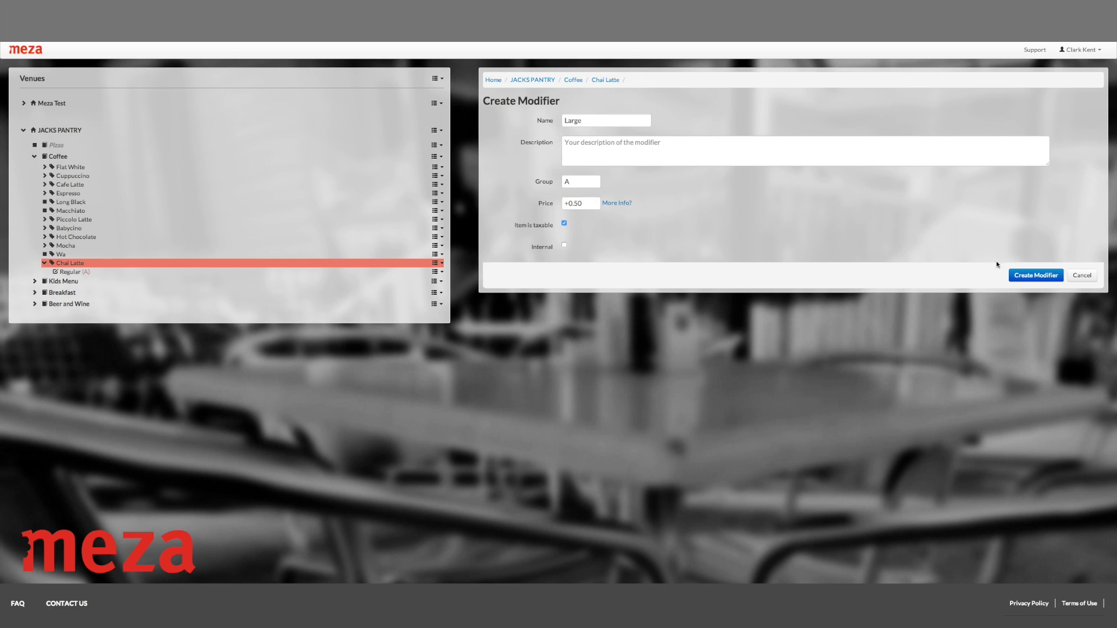
pyautogui.click(1038, 277)
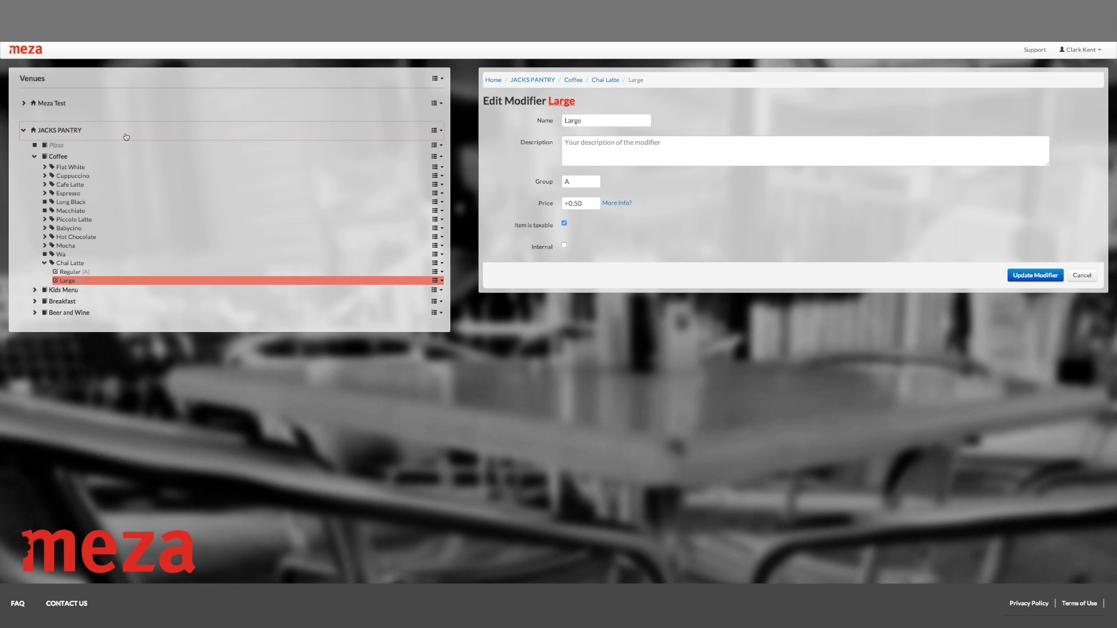
# Step: Start a new menu for the JACKS PANTRY venue and name it Lunch
pyautogui.click(441, 133)
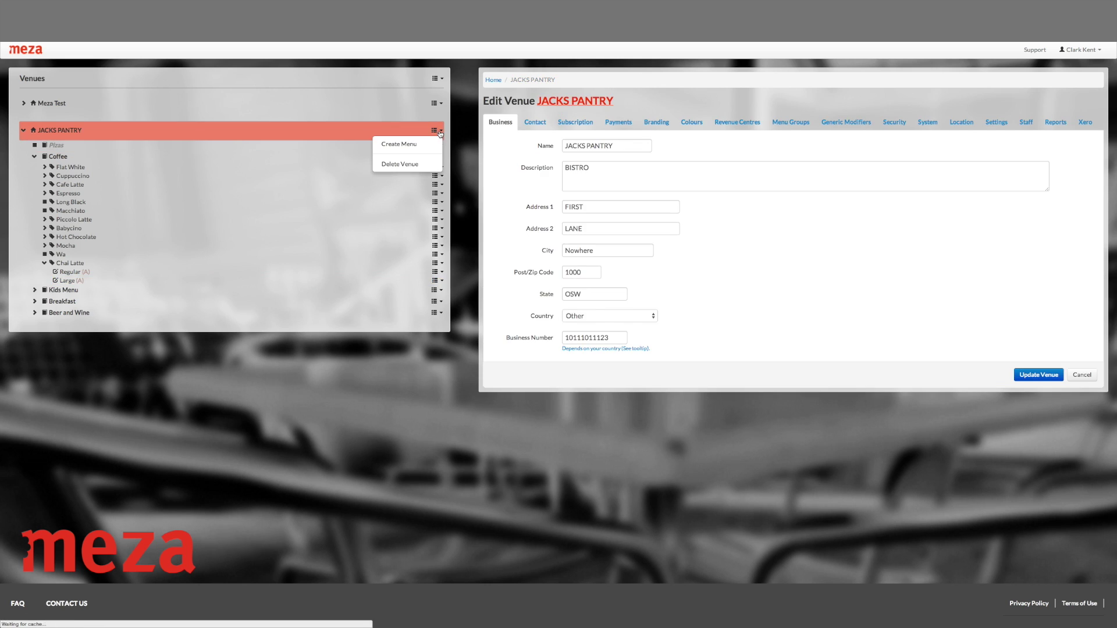
pyautogui.click(401, 144)
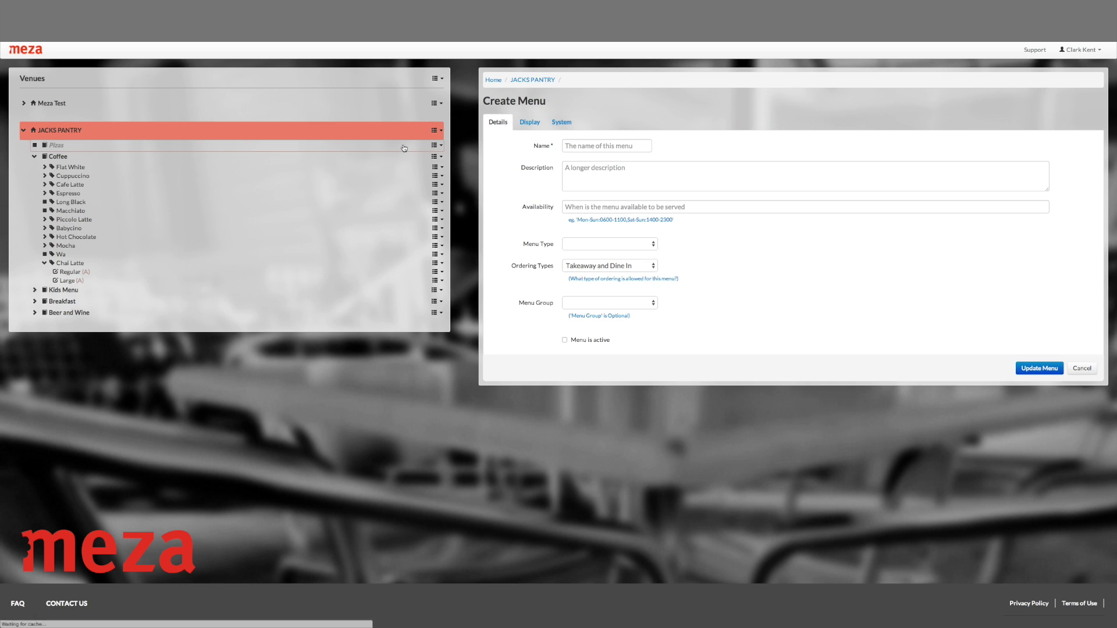
pyautogui.click(590, 149)
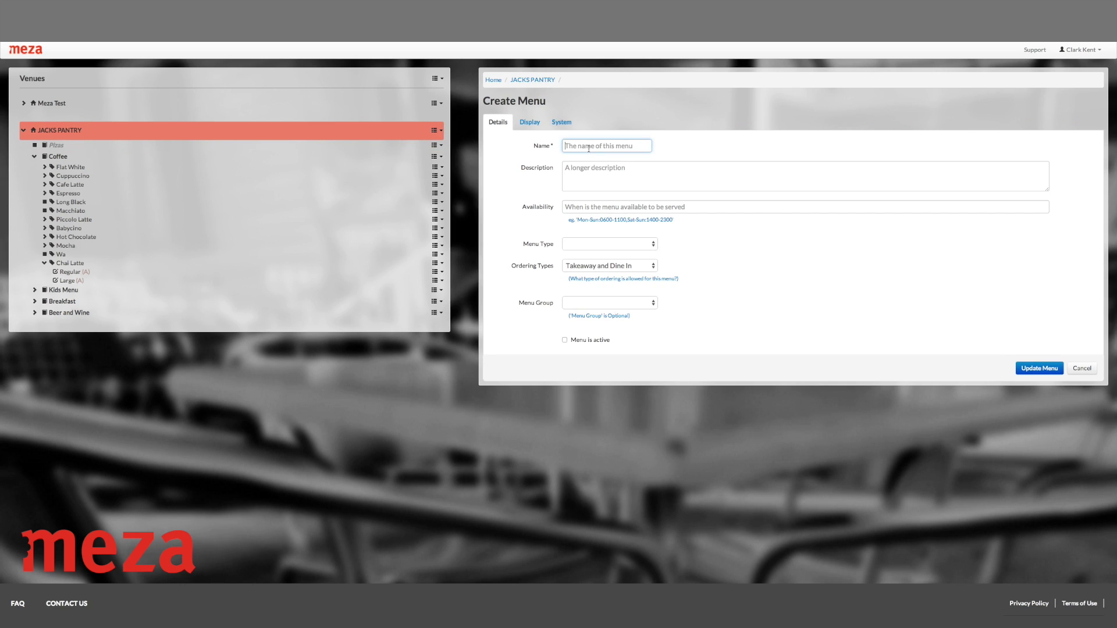
pyautogui.write('Lunch')
# Step: Set the Lunch menu's availability to Mon-Sun:0600-1100, copying the format from the example text
pyautogui.click(594, 213)
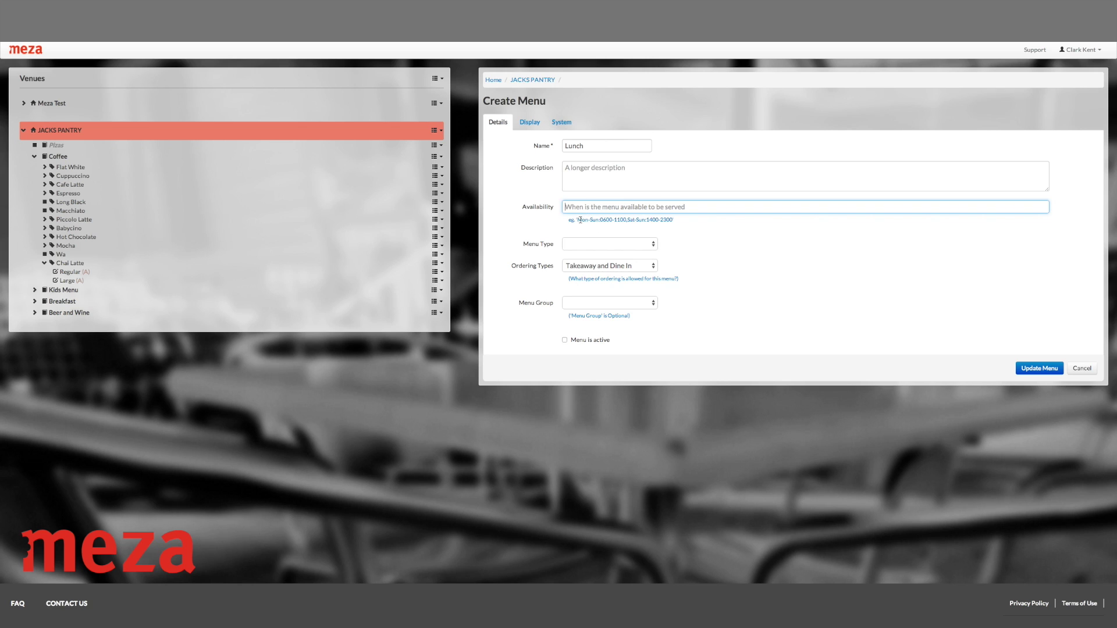
pyautogui.moveTo(579, 222); pyautogui.dragTo(627, 220)
pyautogui.hotkey('ctrl', 'c')
pyautogui.click(640, 207)
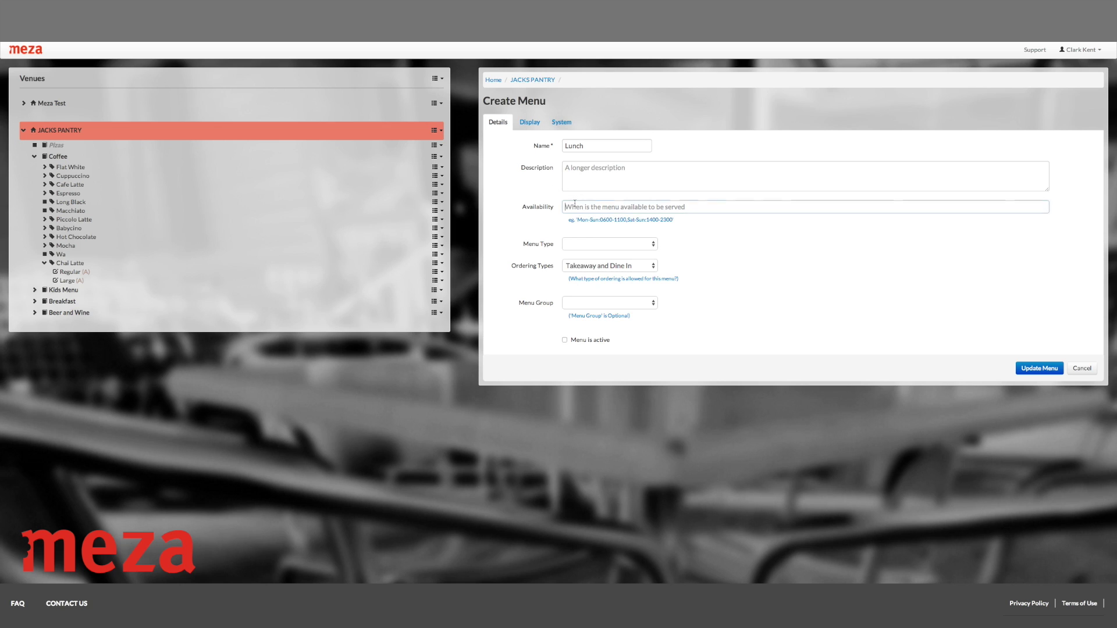
pyautogui.hotkey('ctrl', 'v')
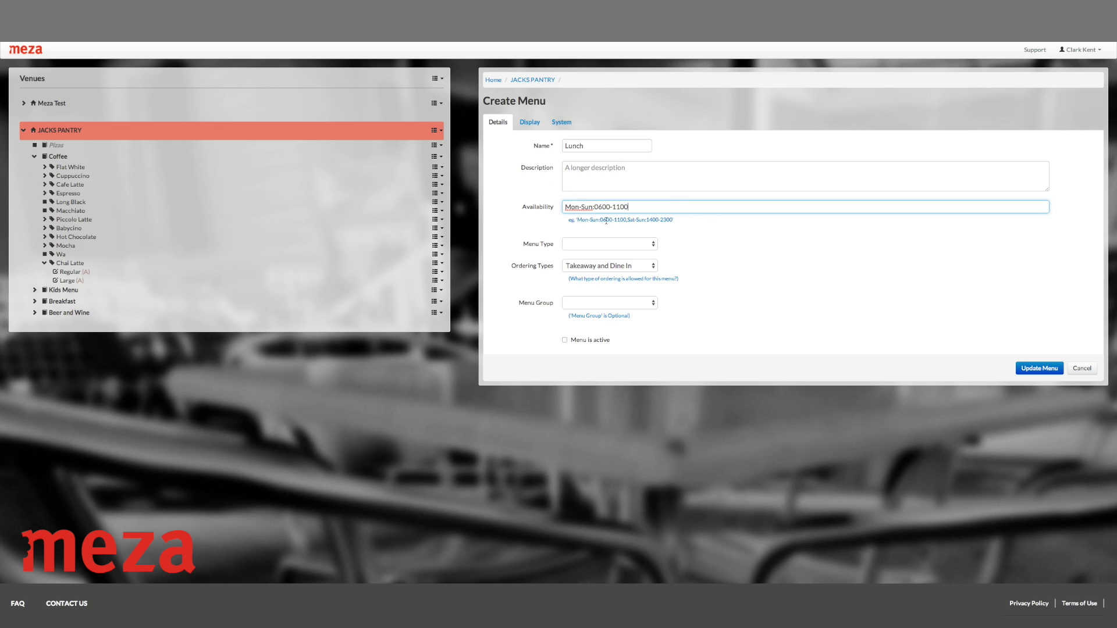
pyautogui.click(729, 230)
pyautogui.hscroll(-3, 752, 246)
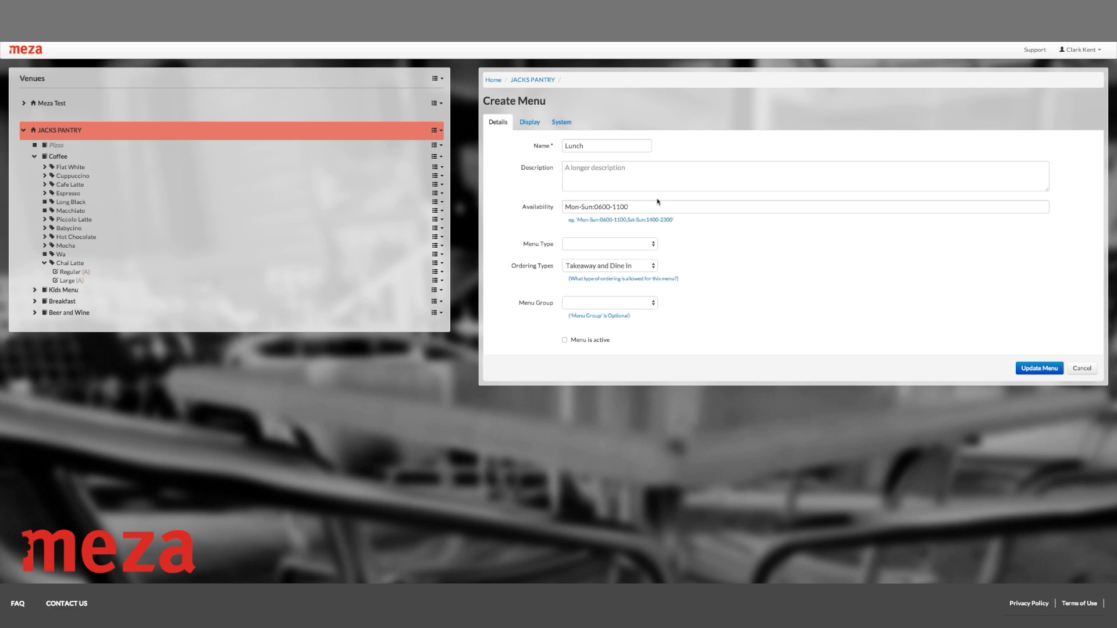
pyautogui.scroll(1, 582, 208)
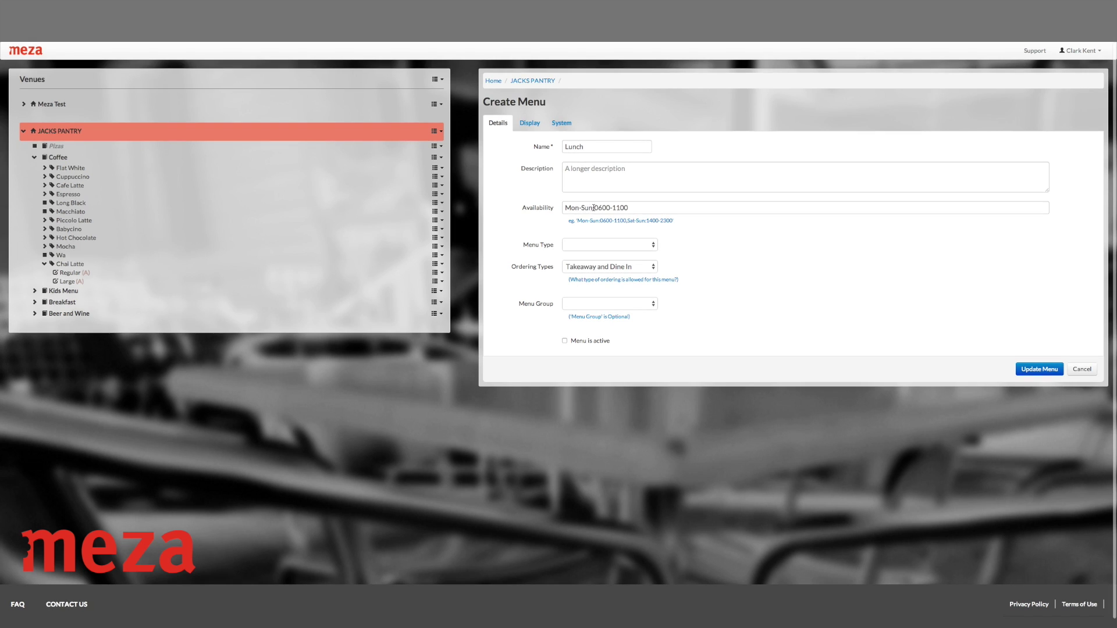
pyautogui.moveTo(594, 208); pyautogui.dragTo(581, 208)
# Step: Set the new menu's type to Lunch
pyautogui.click(653, 245)
pyautogui.click(654, 247)
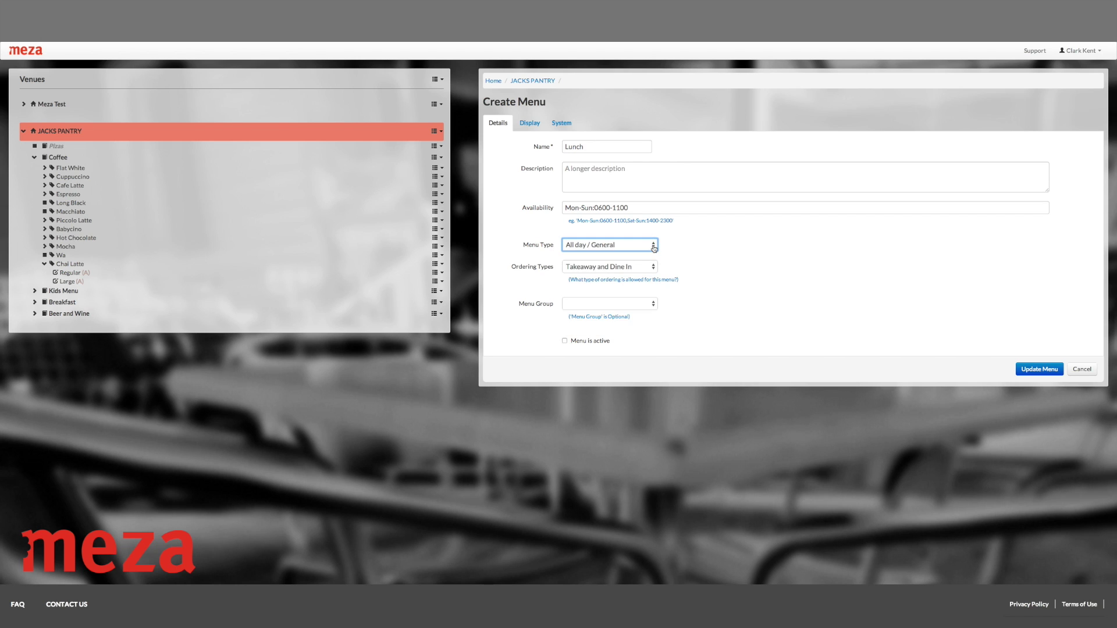
pyautogui.click(654, 248)
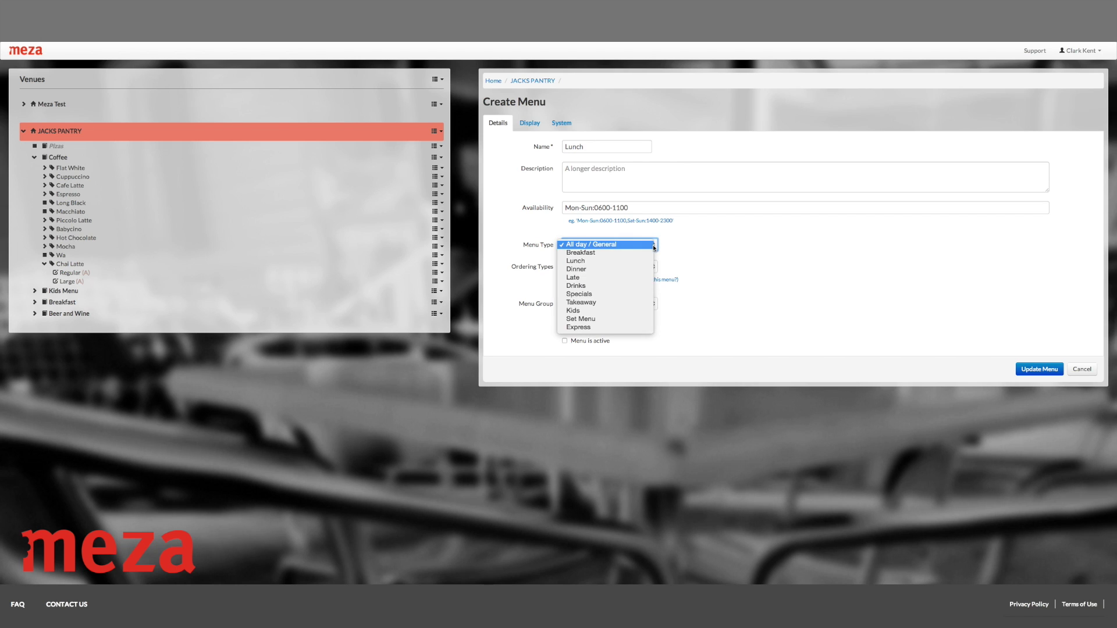
pyautogui.click(640, 261)
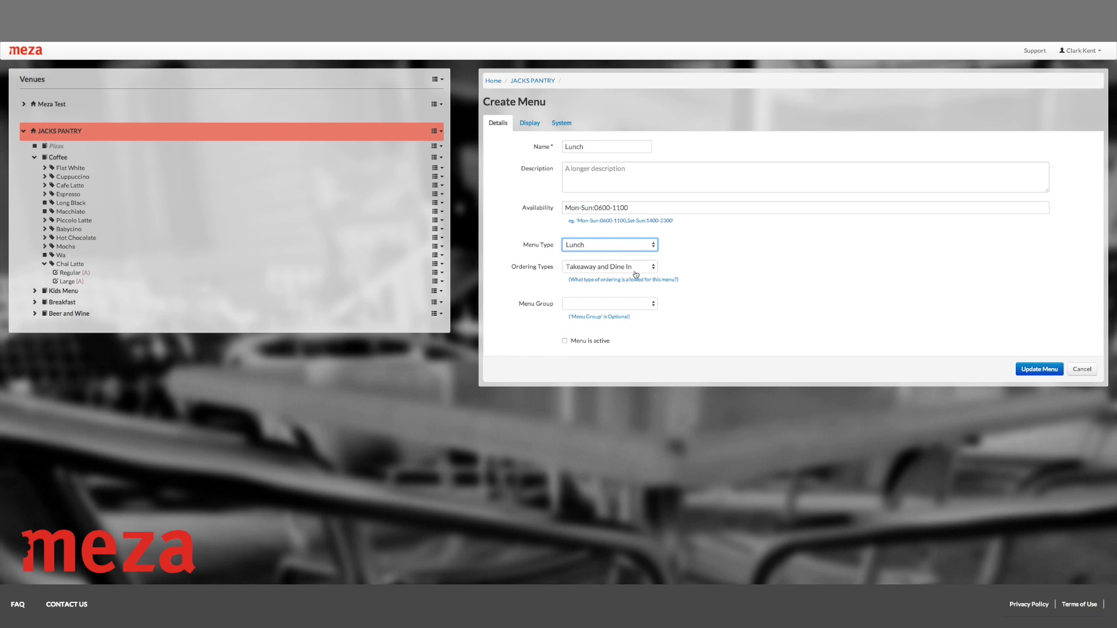
# Step: Assign the new menu to the Lunch menu group, make it active and save it
pyautogui.click(654, 305)
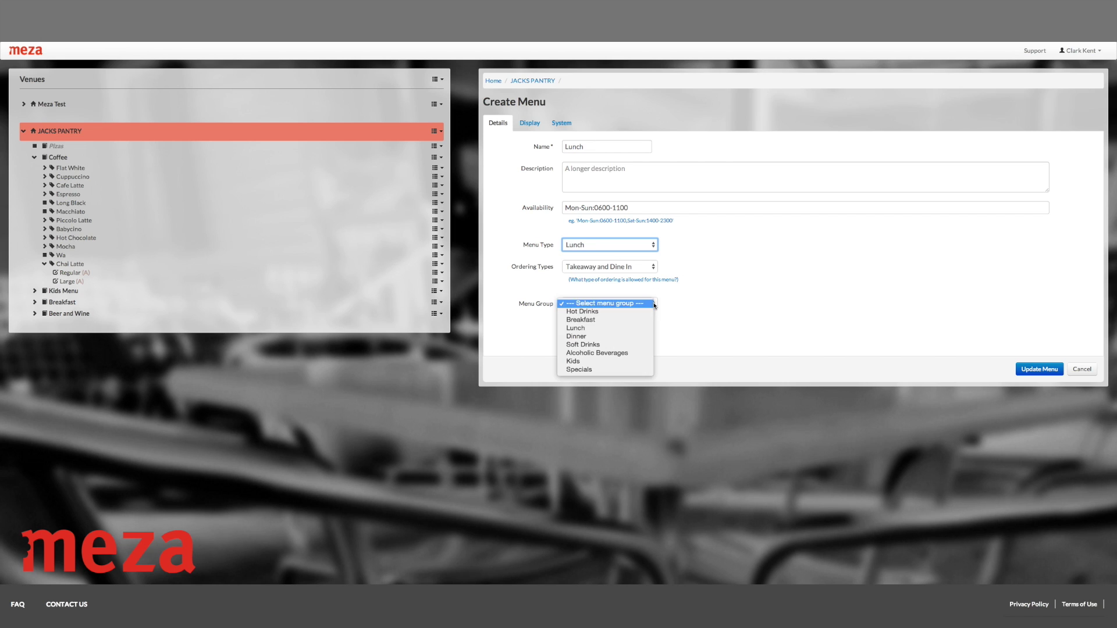
pyautogui.click(622, 330)
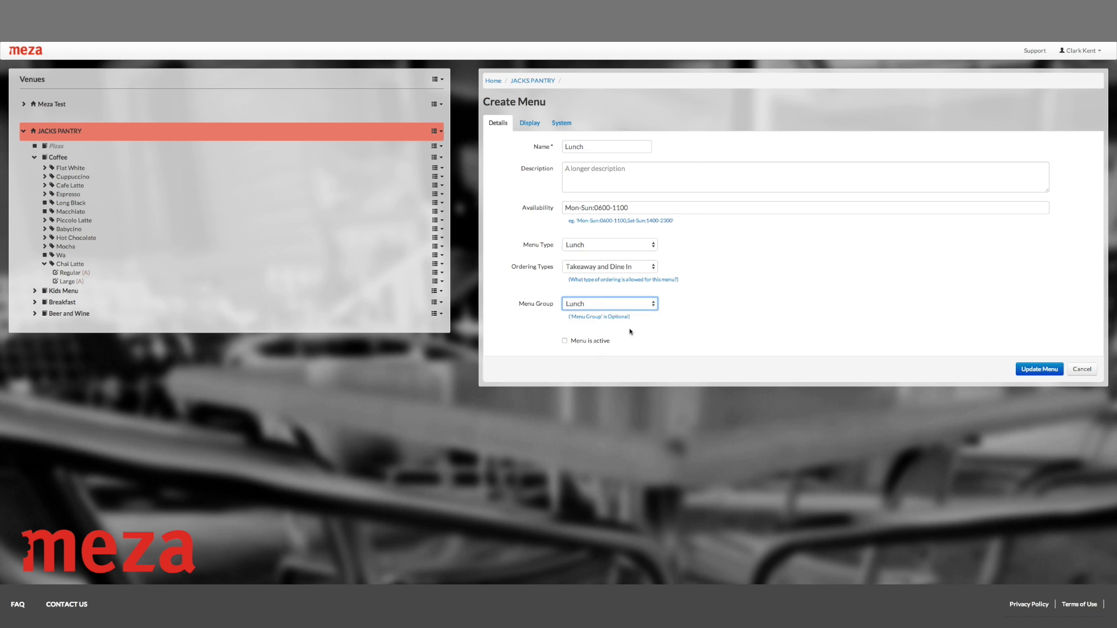
pyautogui.click(566, 342)
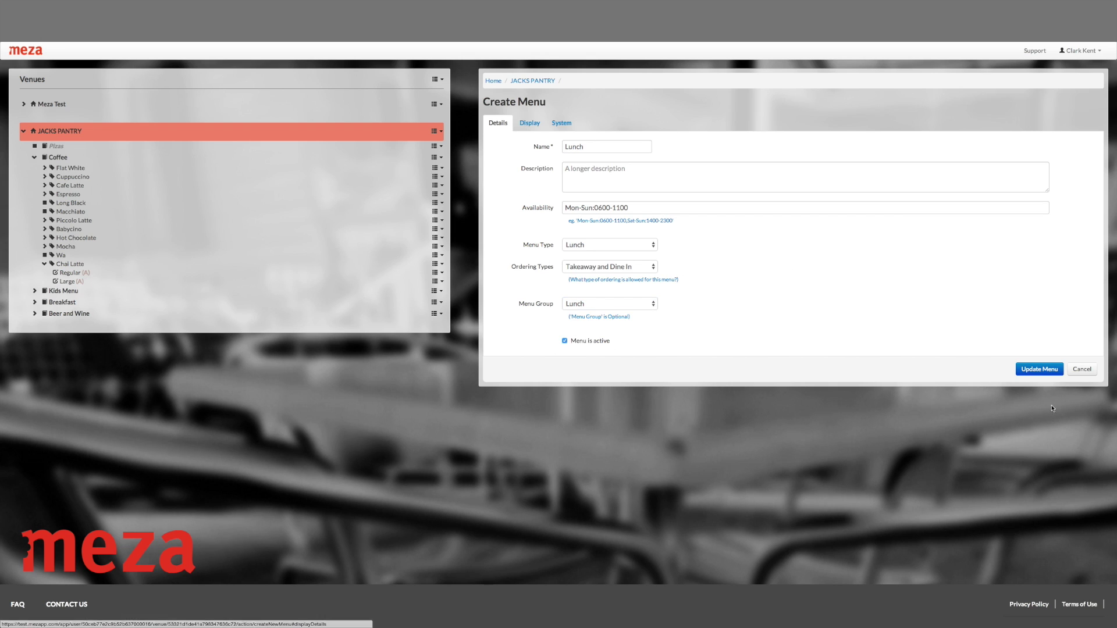
pyautogui.click(1049, 373)
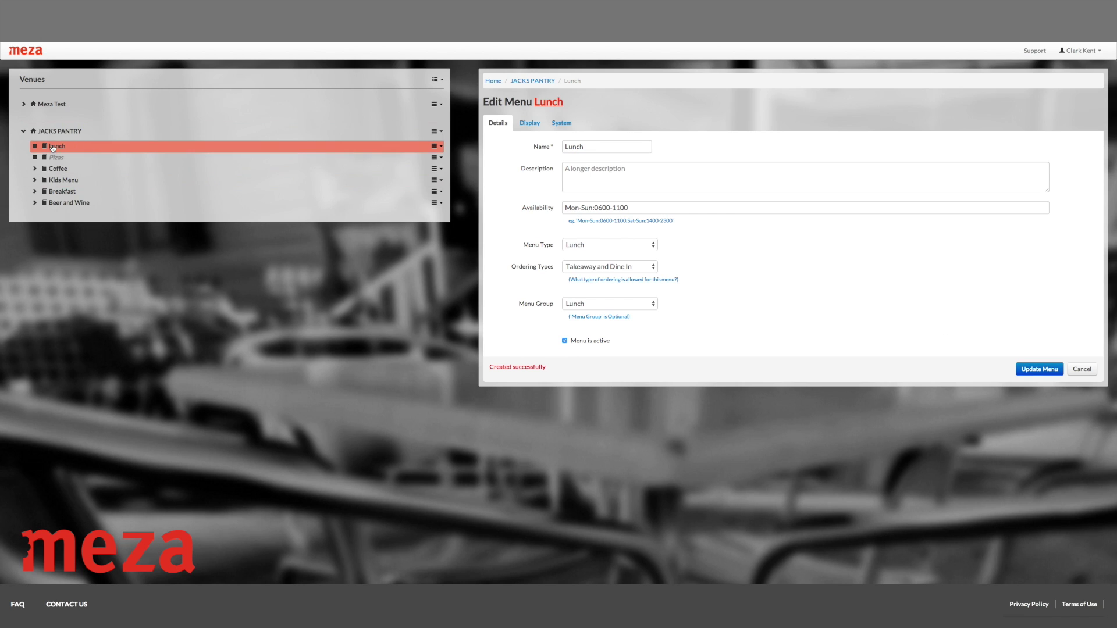
pyautogui.click(441, 146)
pyautogui.click(398, 163)
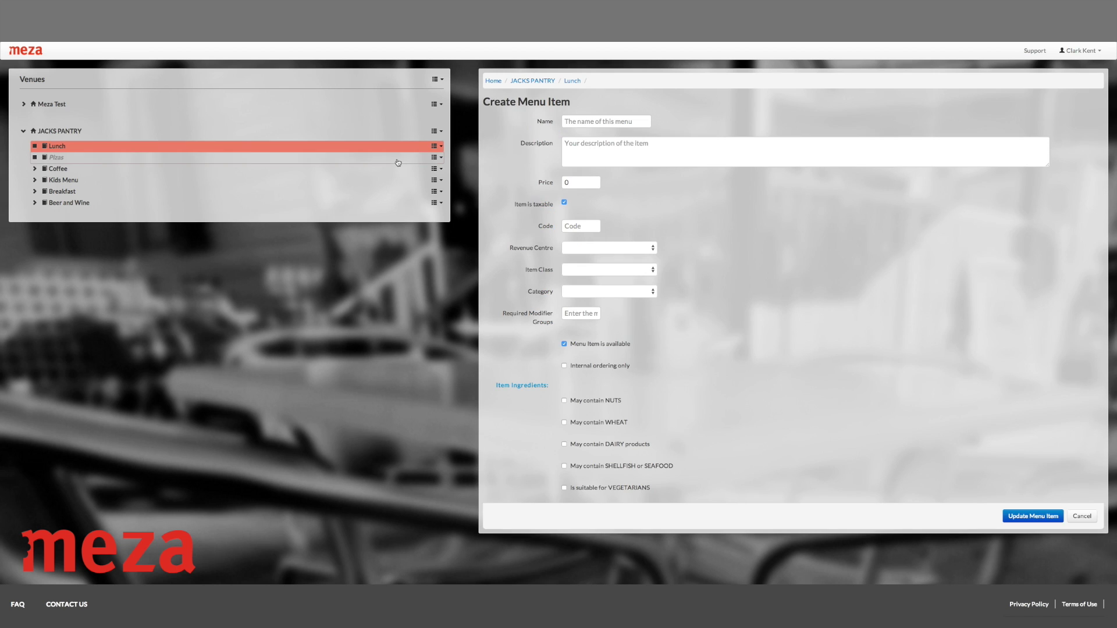
pyautogui.click(614, 121)
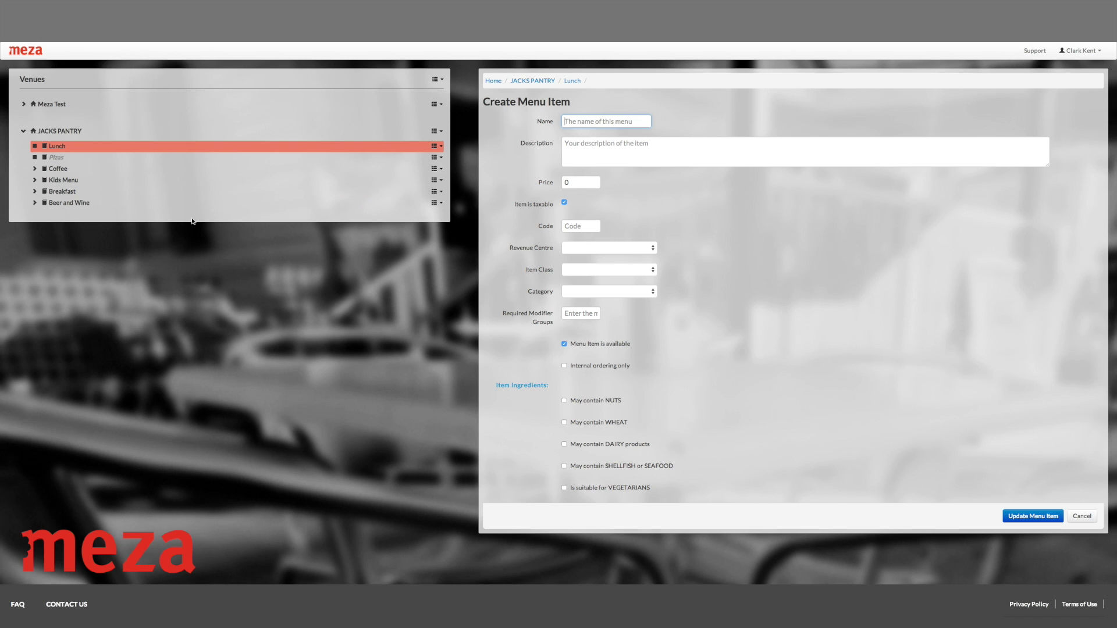
# Step: Expand the Coffee menu and its Flat White modifiers, and make a copy of the Flat White item
pyautogui.click(35, 170)
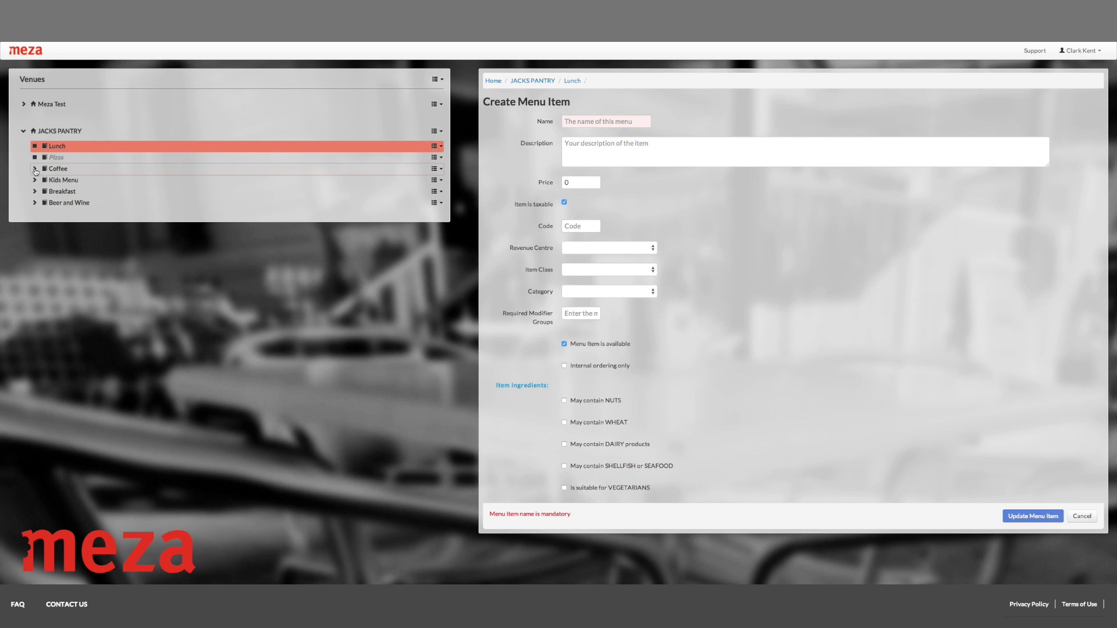
pyautogui.click(35, 169)
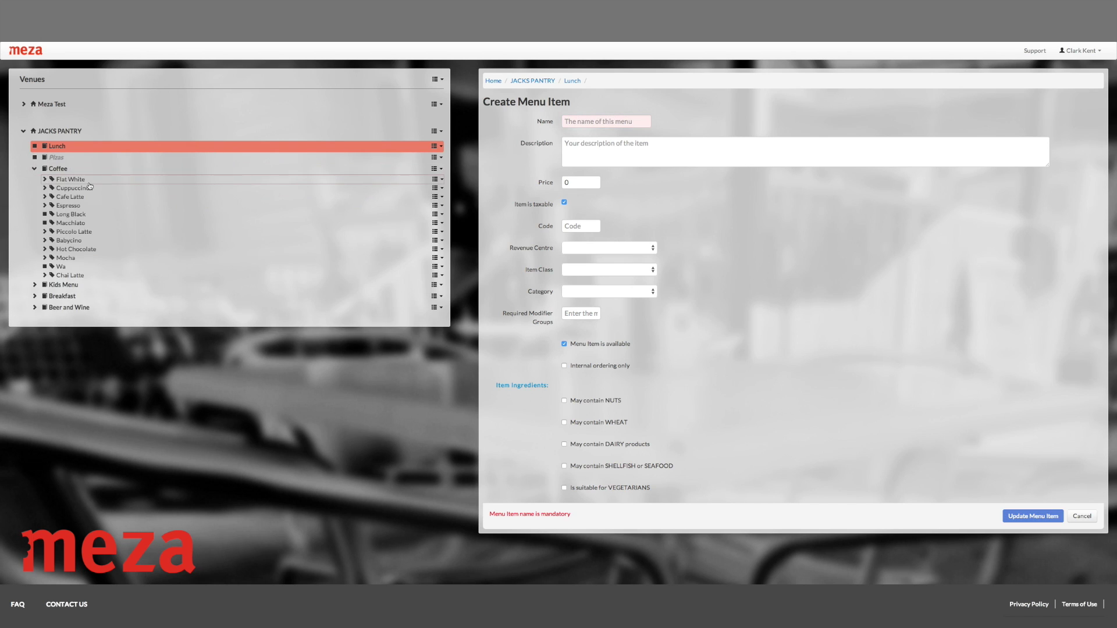
pyautogui.click(45, 179)
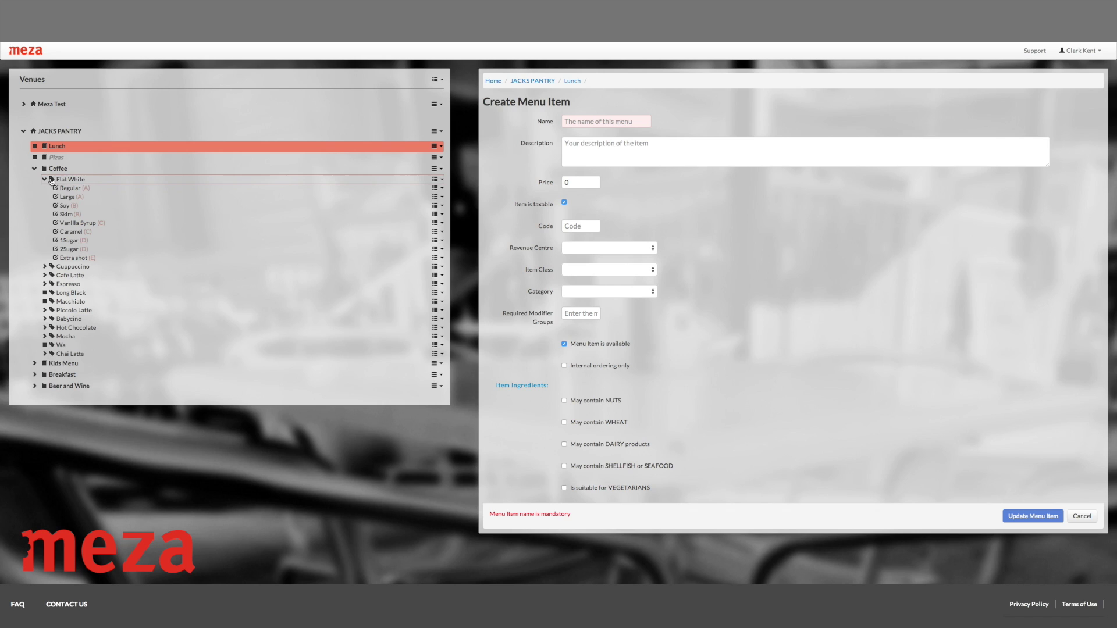
pyautogui.click(442, 180)
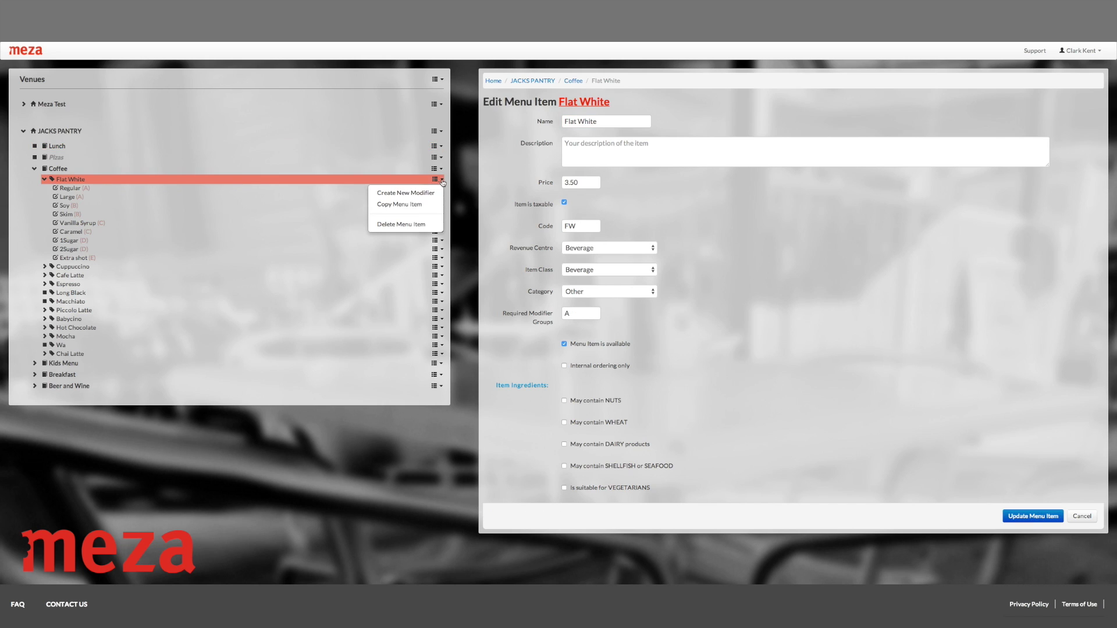
pyautogui.click(417, 205)
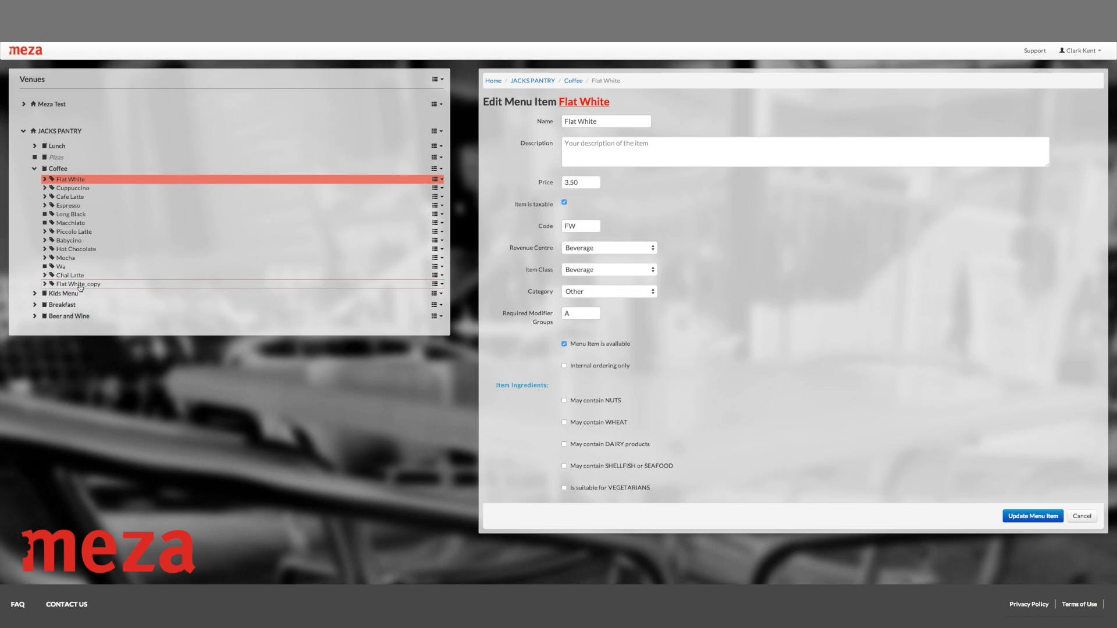
# Step: Rename the copied Flat White item as Long Black and save it
pyautogui.click(79, 285)
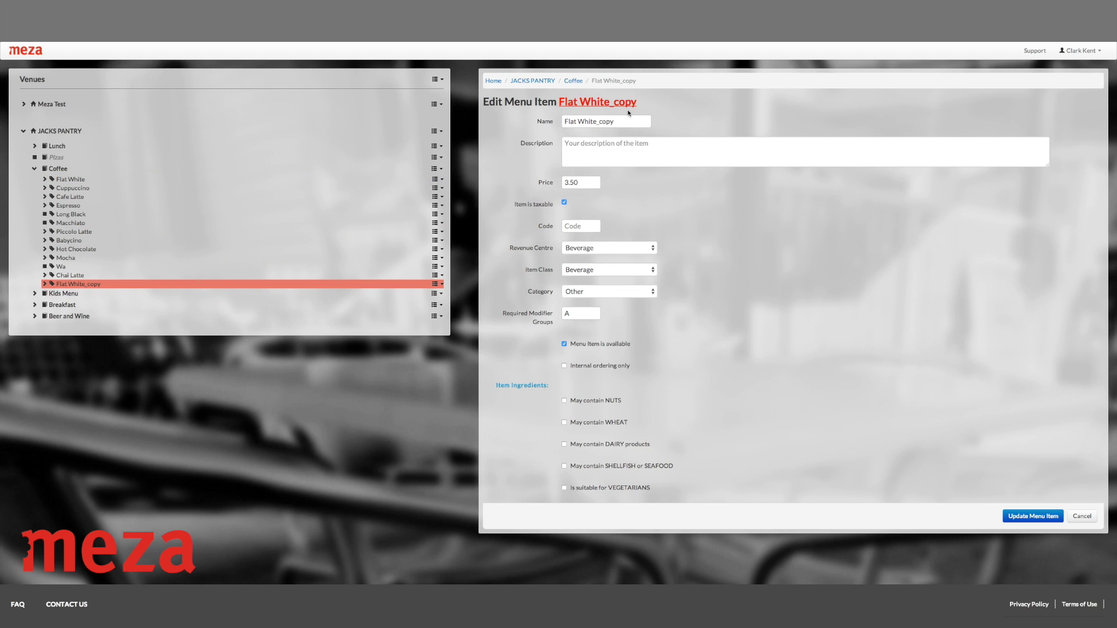
pyautogui.moveTo(614, 121); pyautogui.dragTo(565, 88)
pyautogui.press('BackSpace')
pyautogui.write('Long Black')
pyautogui.click(1027, 517)
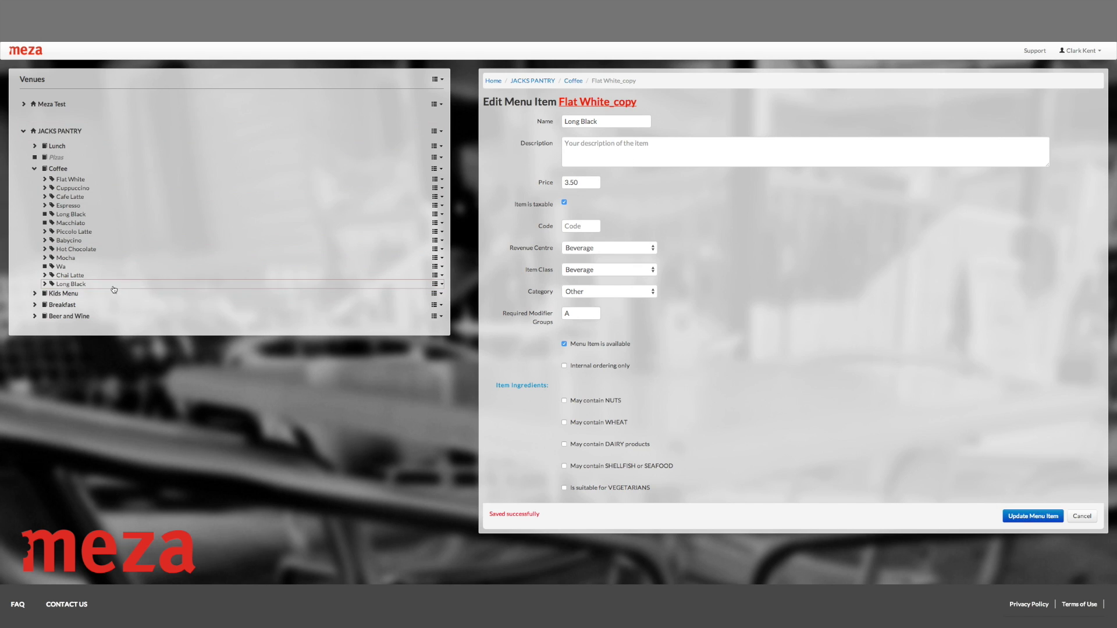
# Step: Expand the copied Long Black item to check its modifiers
pyautogui.click(46, 286)
pyautogui.click(45, 286)
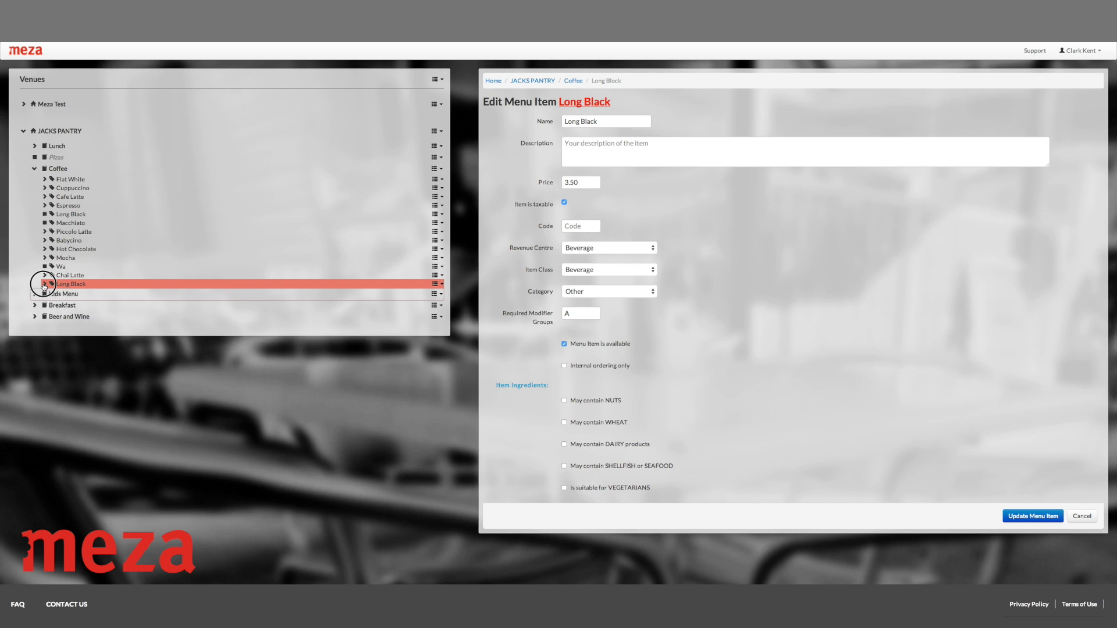